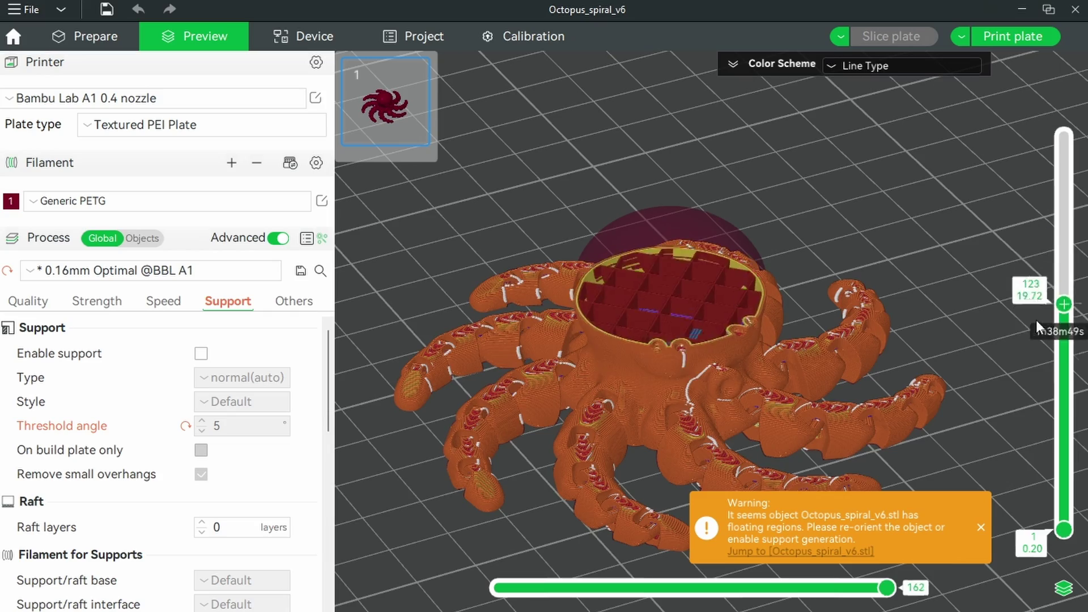
Raise the octopus preview's upper layer handle to reveal more printed layers
left_click_drag(1057, 453, 1037, 338)
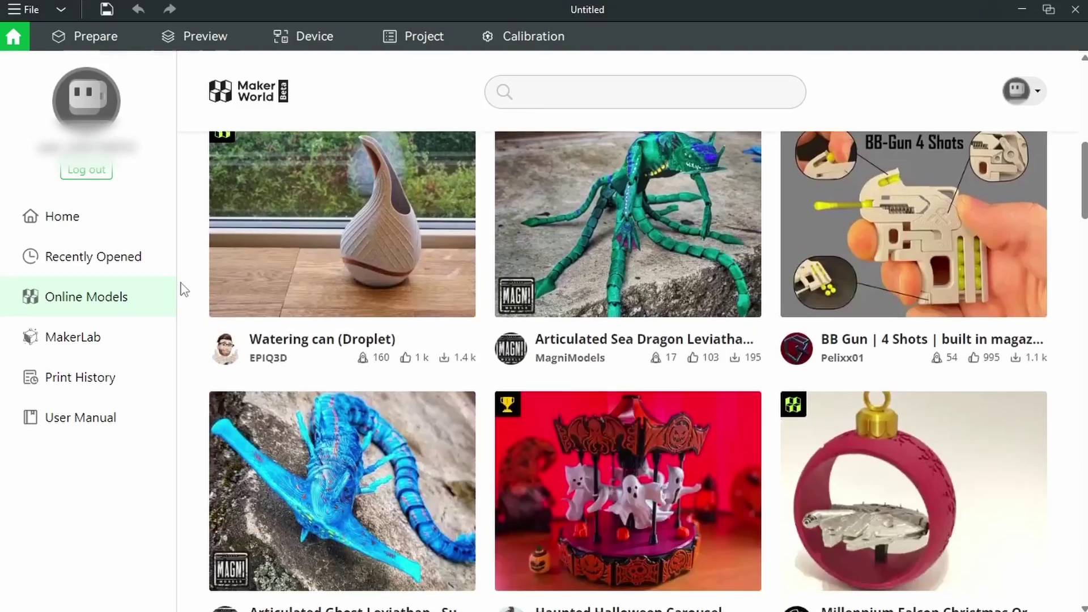
Scroll down through the MakerWorld Online Models grid
scroll(182, 289, "down", 5)
scroll(182, 289, "down", 5)
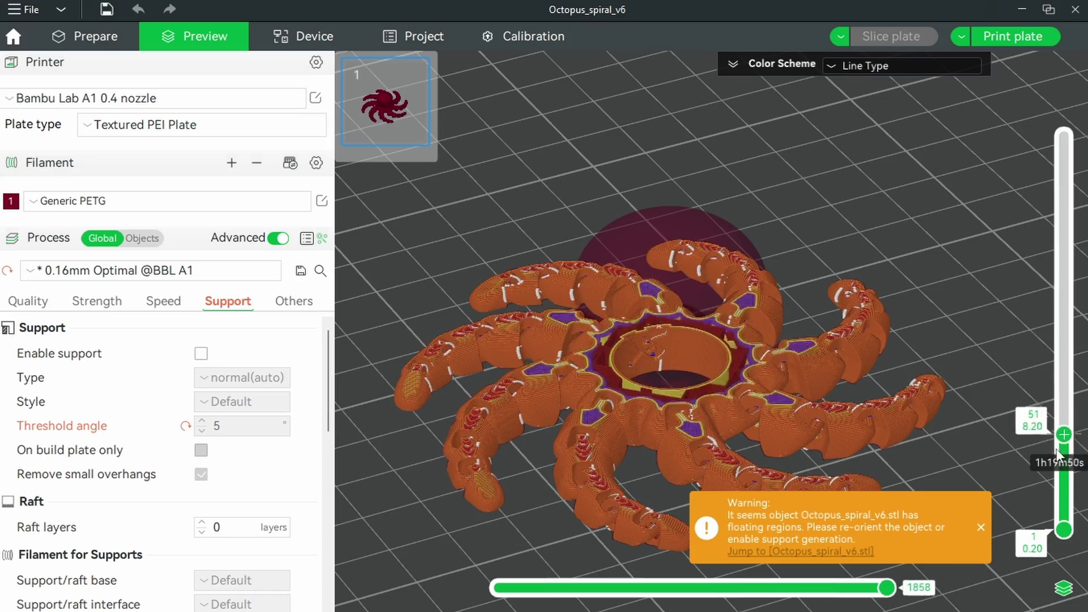
Move the octopus preview's upper layer handle from layer 51 to about 57
mouse_move(1057, 453)
left_mouse_down()
mouse_move(1059, 527)
mouse_move(1055, 401)
left_mouse_up()
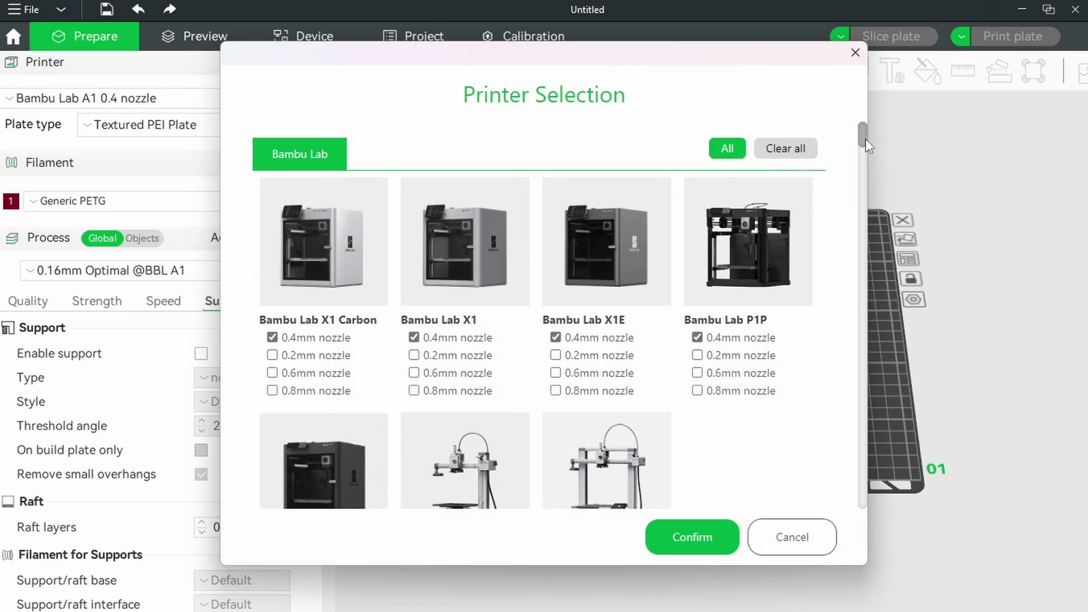
Scroll down the Printer Selection list of Bambu Lab printer models
left_click_drag(865, 138, 869, 155)
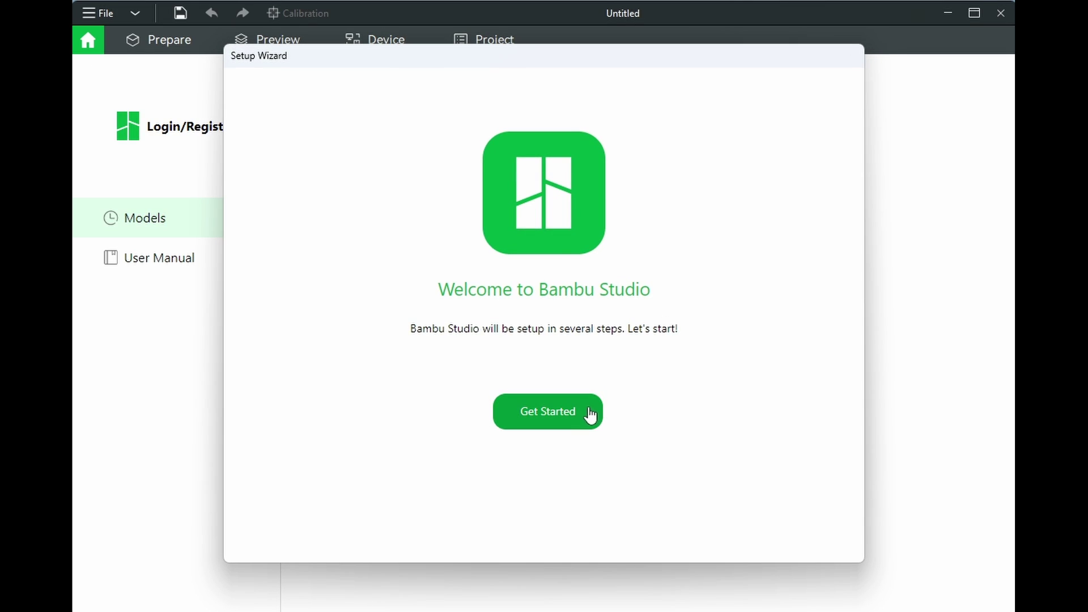
Start the setup wizard, accept the login region and confirm the Bambu Lab printers
left_click(583, 418)
left_click(801, 541)
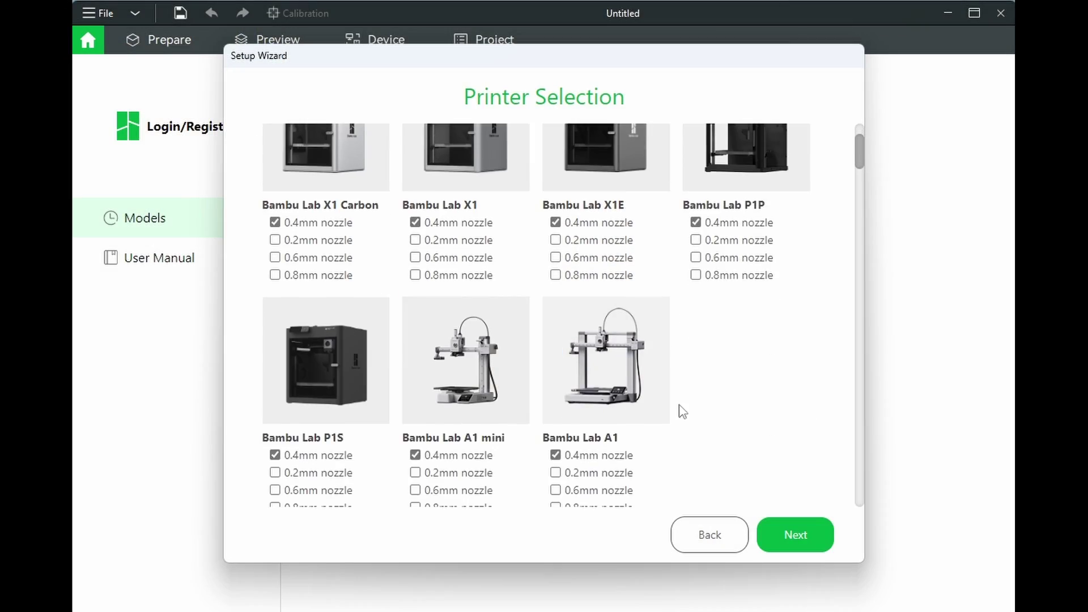
scroll(729, 399, "down", 1)
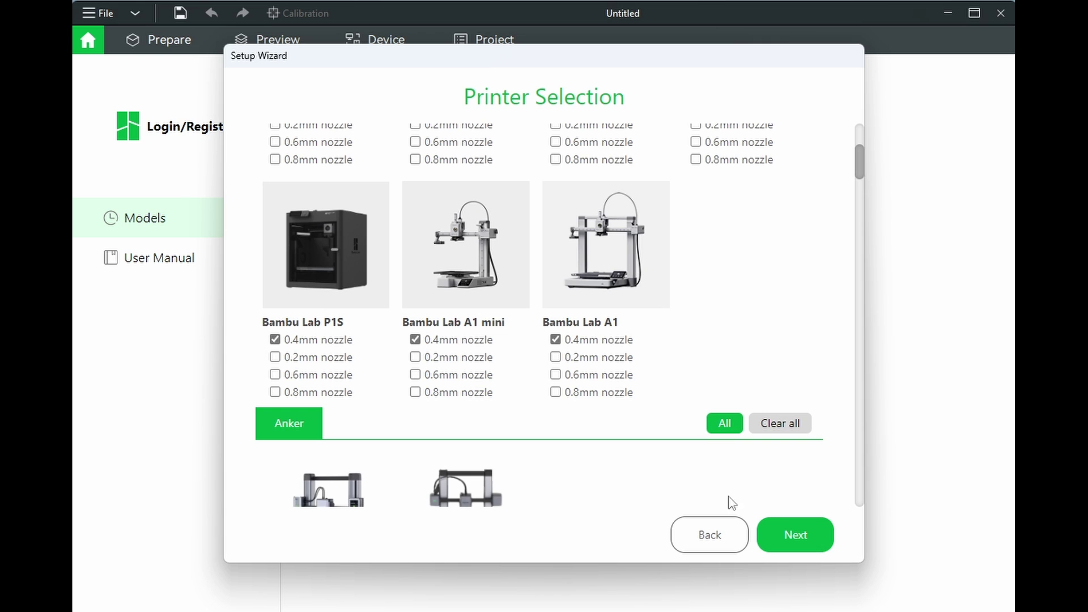
left_click(795, 532)
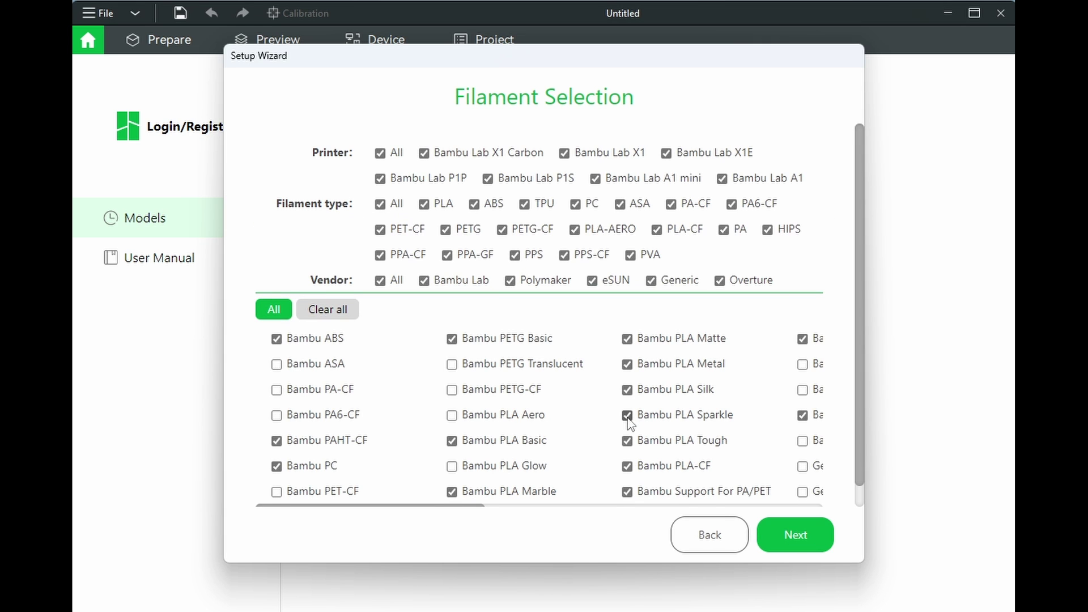
Review the filament selection and finish setup with the network plug-in installing
scroll(461, 506, "right", 2)
scroll(510, 506, "right", 2)
scroll(514, 506, "right", 2)
scroll(514, 506, "right", 1)
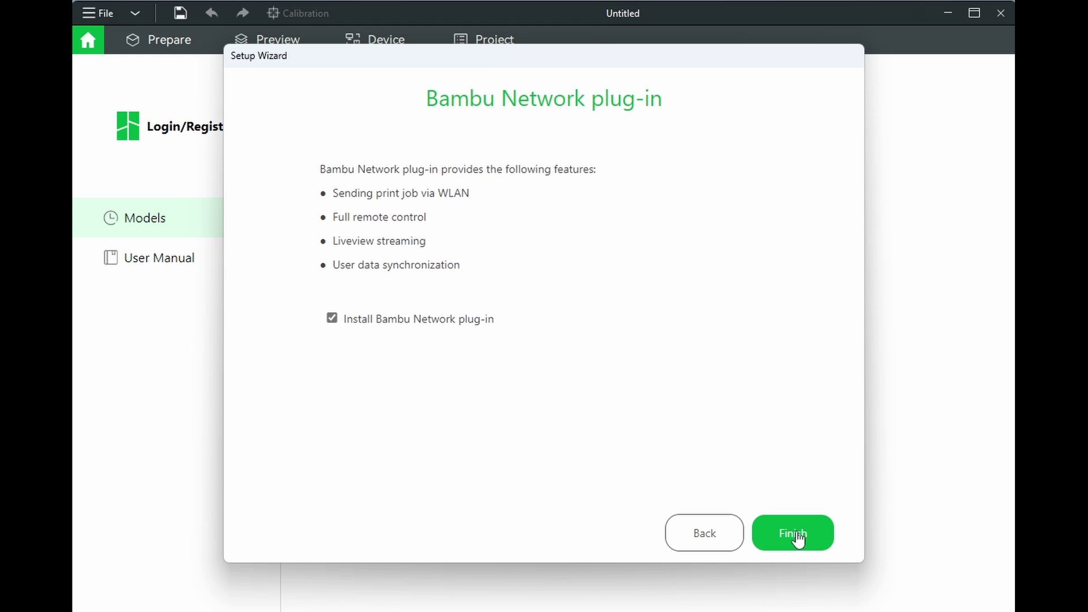
left_click(796, 536)
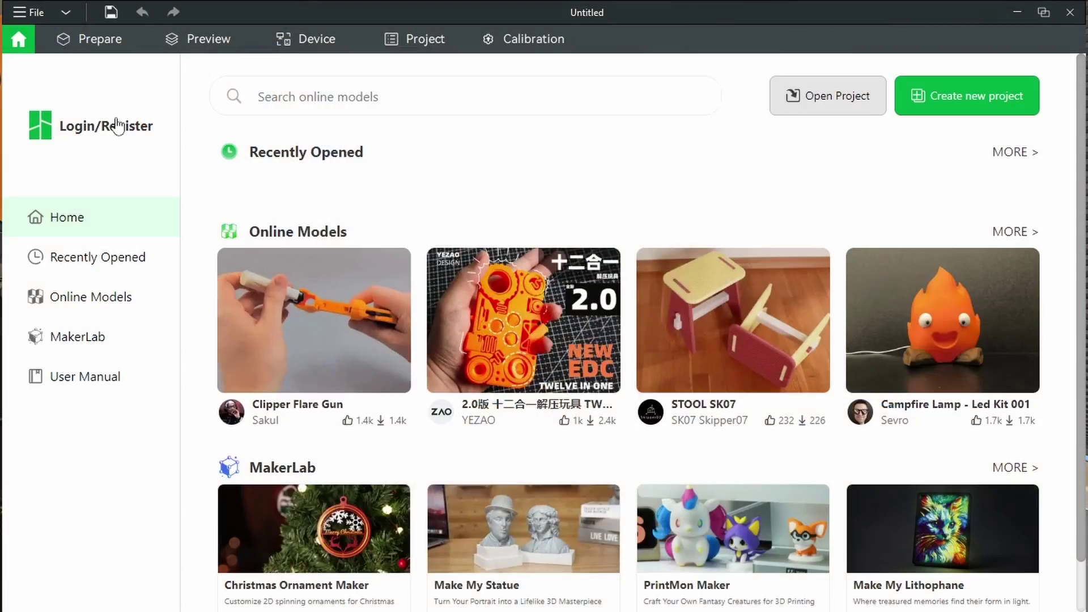
Open Login/Register to sign in to the online account
left_click(117, 124)
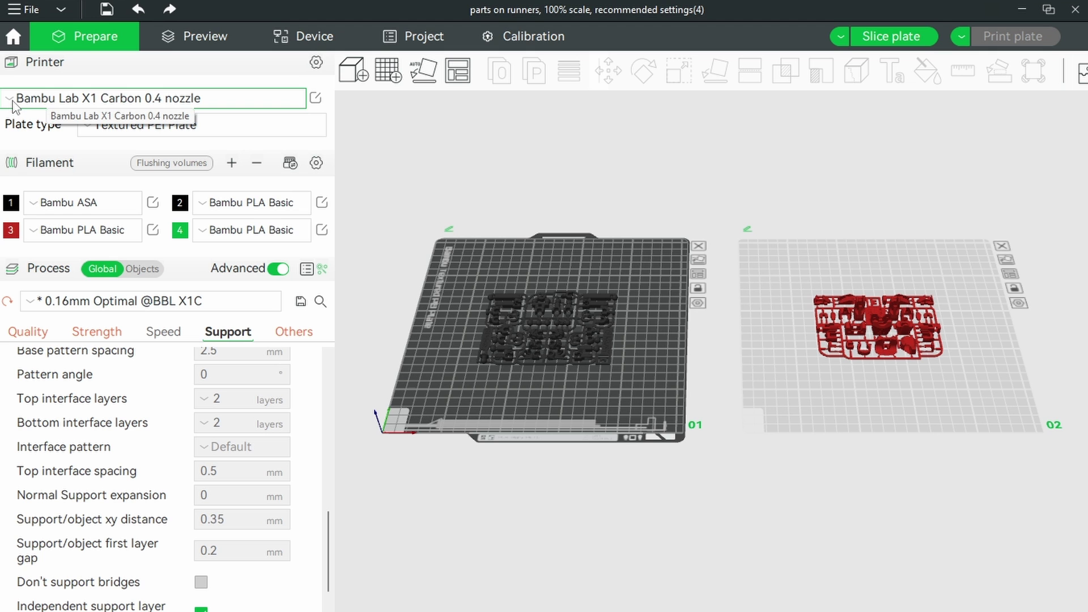
Switch the printer preset to Bambu Lab A1 mini, keeping the modified values
left_click(11, 101)
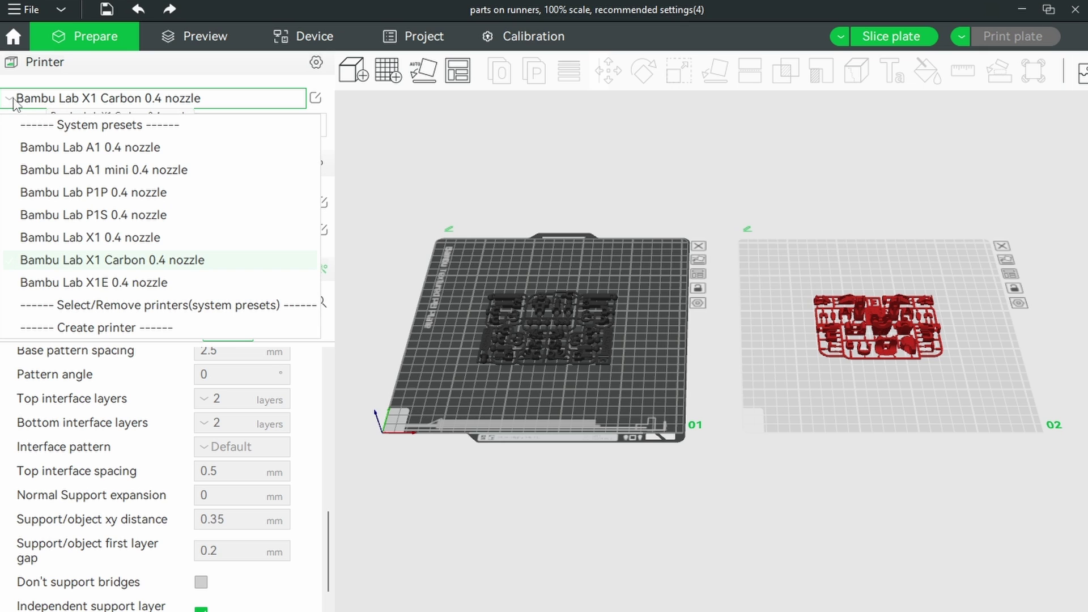
left_click(100, 171)
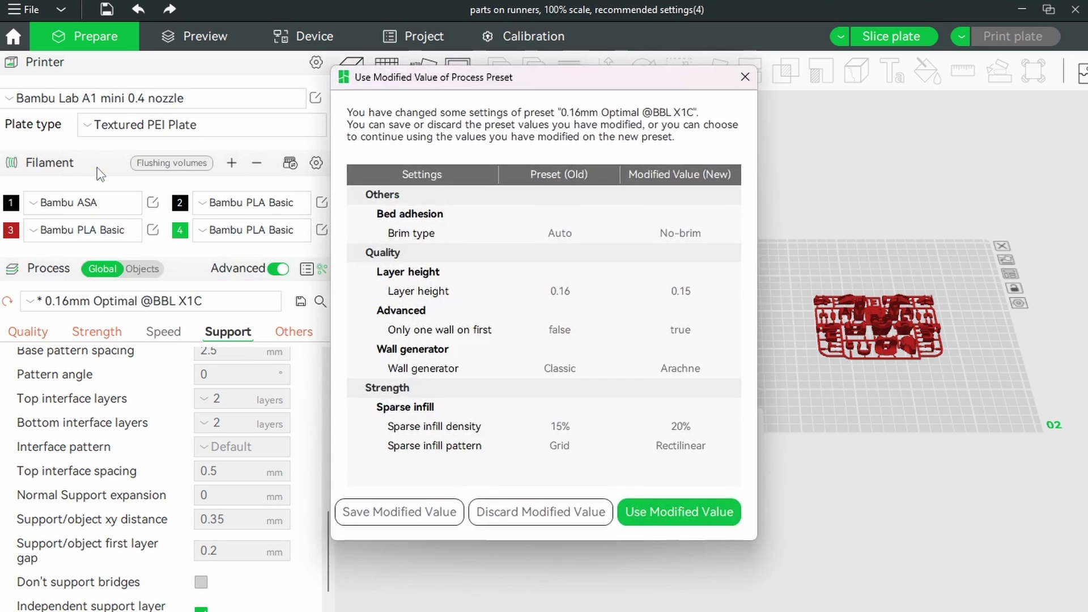
left_click(658, 511)
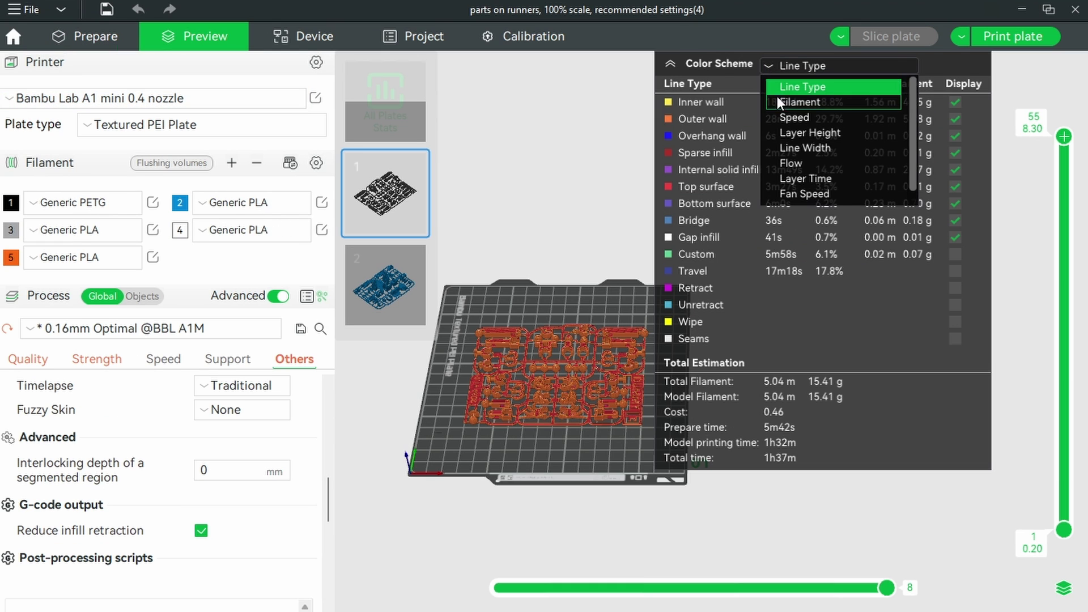
Colour the slice preview by Filament, then by Speed, showing only the bottom layers
left_click(785, 105)
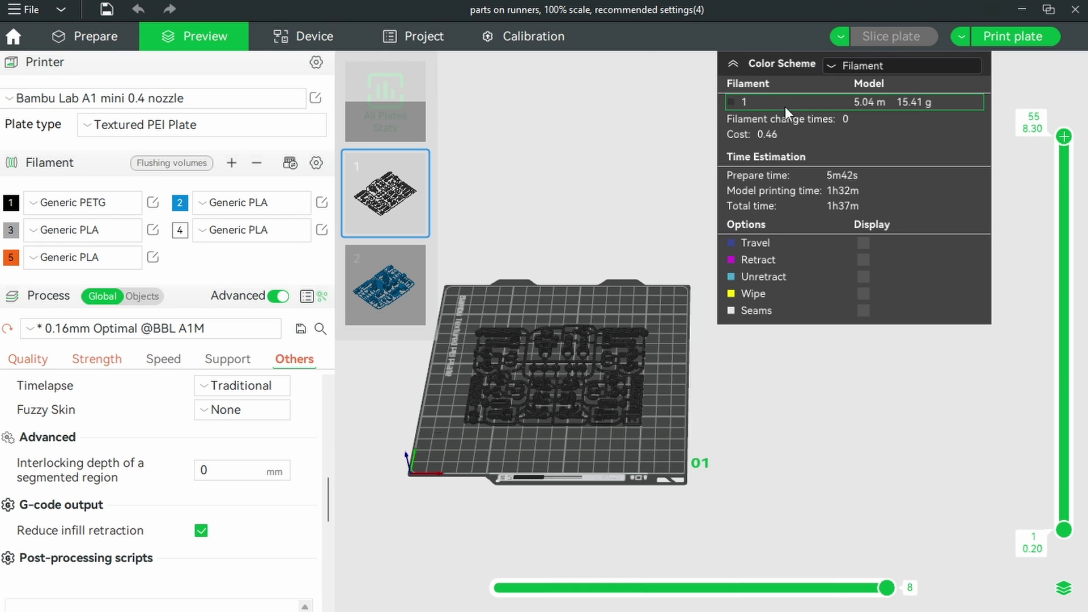
left_click(832, 68)
left_click(855, 120)
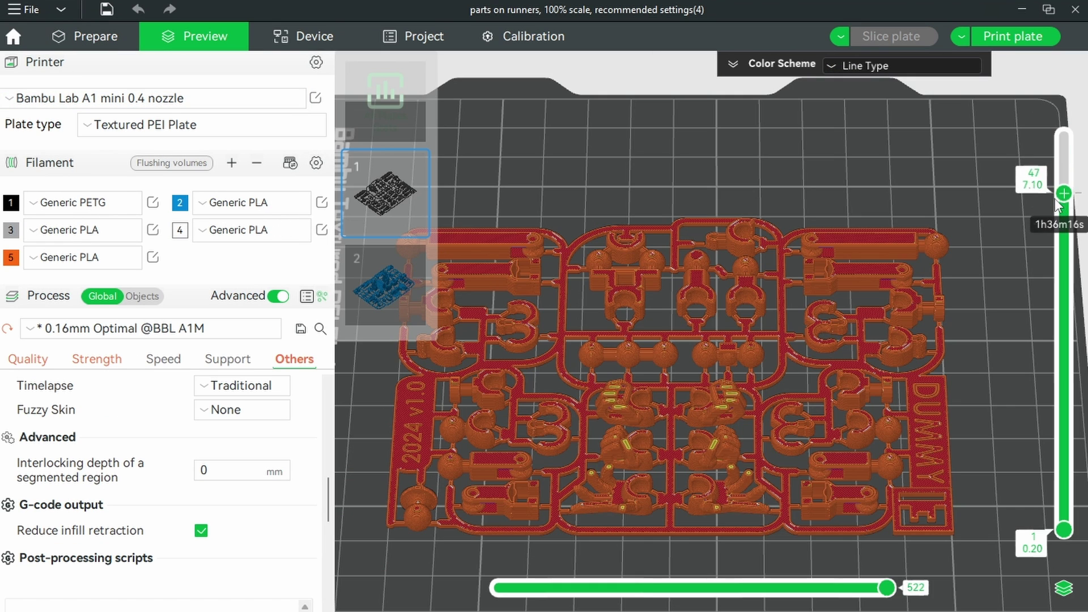
left_click_drag(1064, 194, 1063, 504)
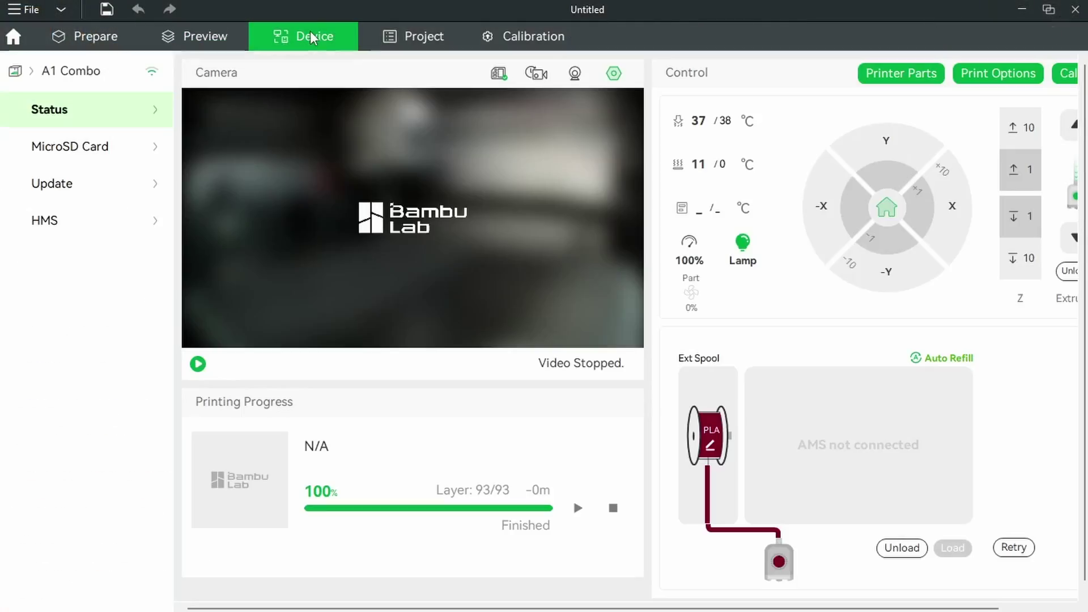
Start the printer's live camera feed on the Device tab, then go back to Home
left_click(199, 373)
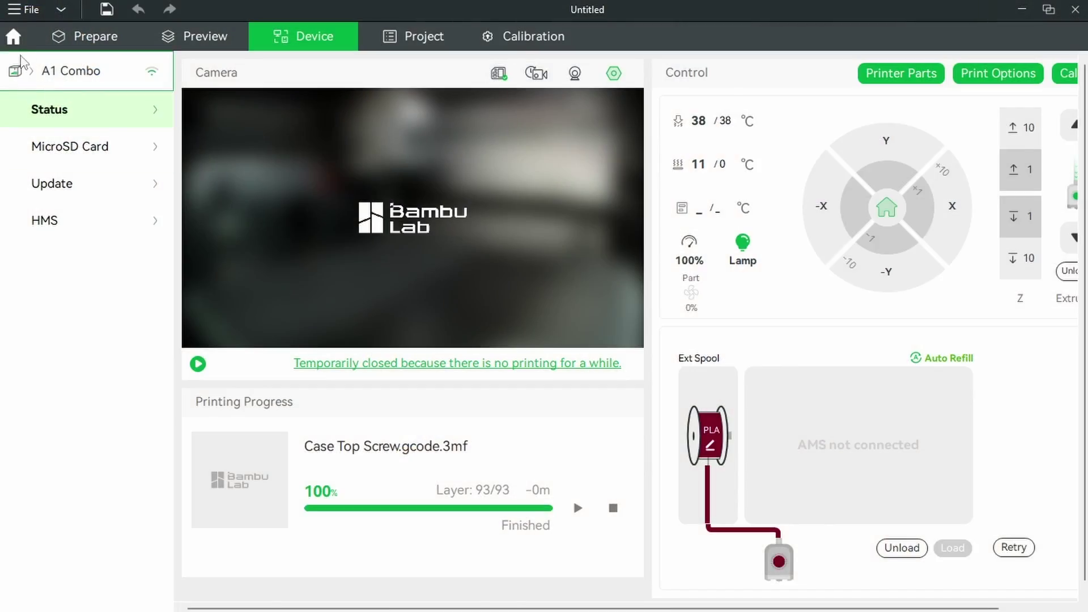
left_click(15, 38)
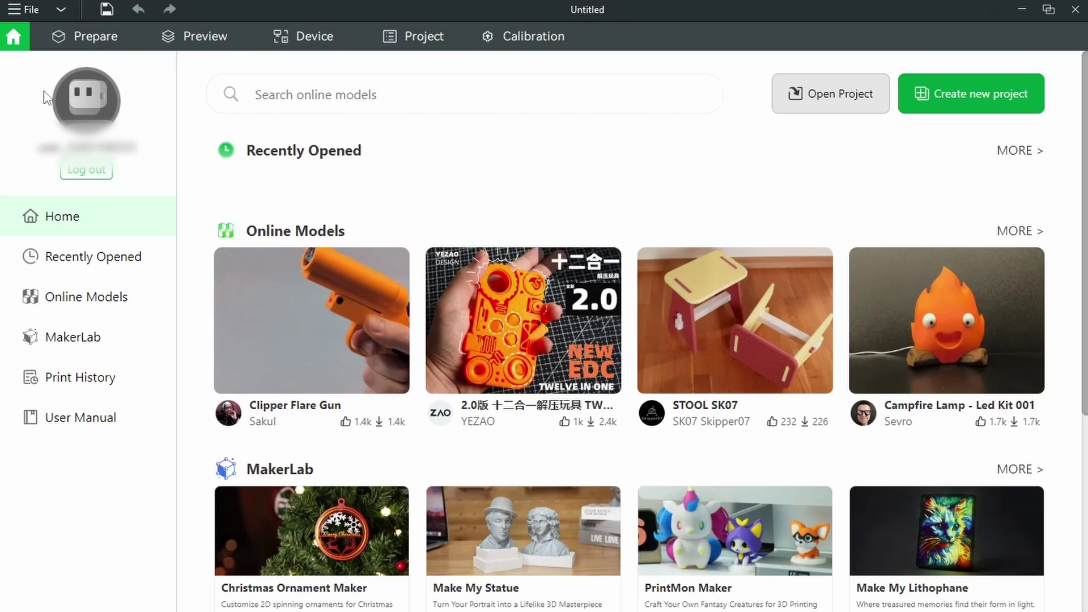
Search the MakerWorld Online Models catalogue for 'dummy 13'
left_click(77, 299)
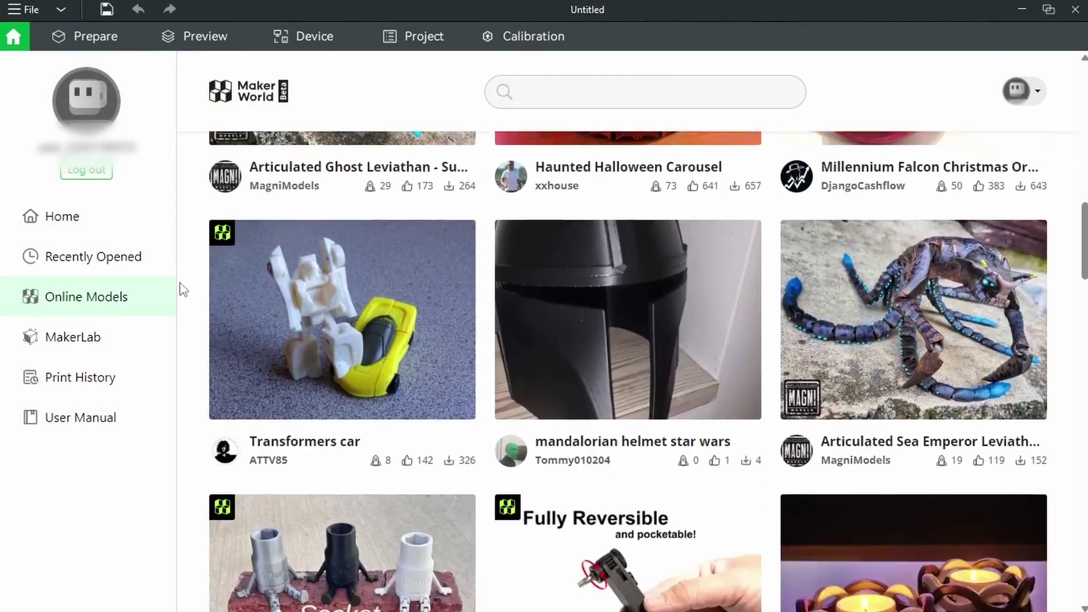
scroll(181, 288, "down", 3)
scroll(181, 288, "down", 2)
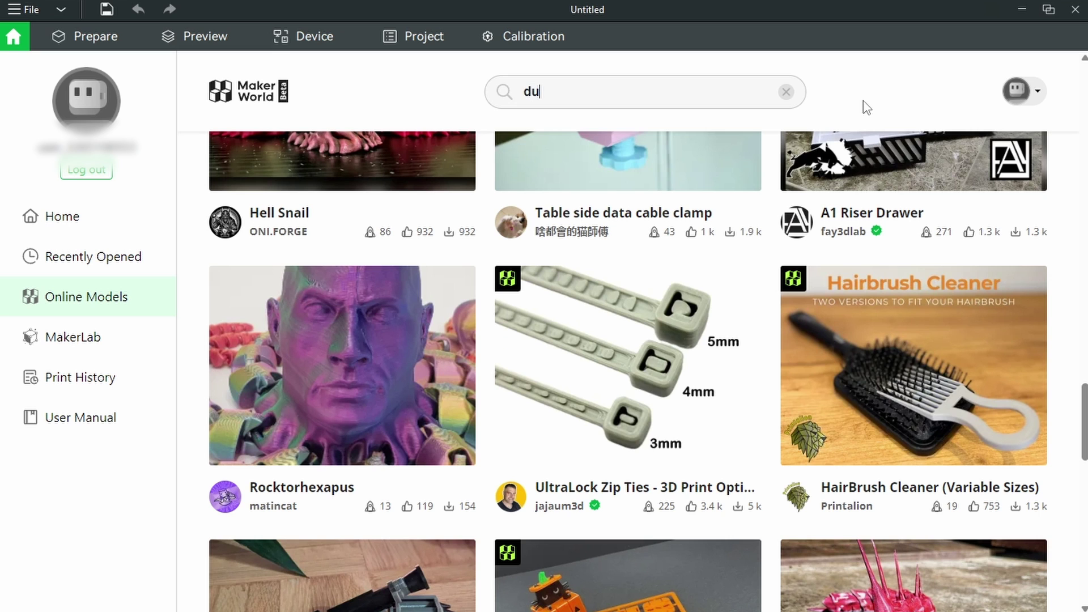
type("mmy 13")
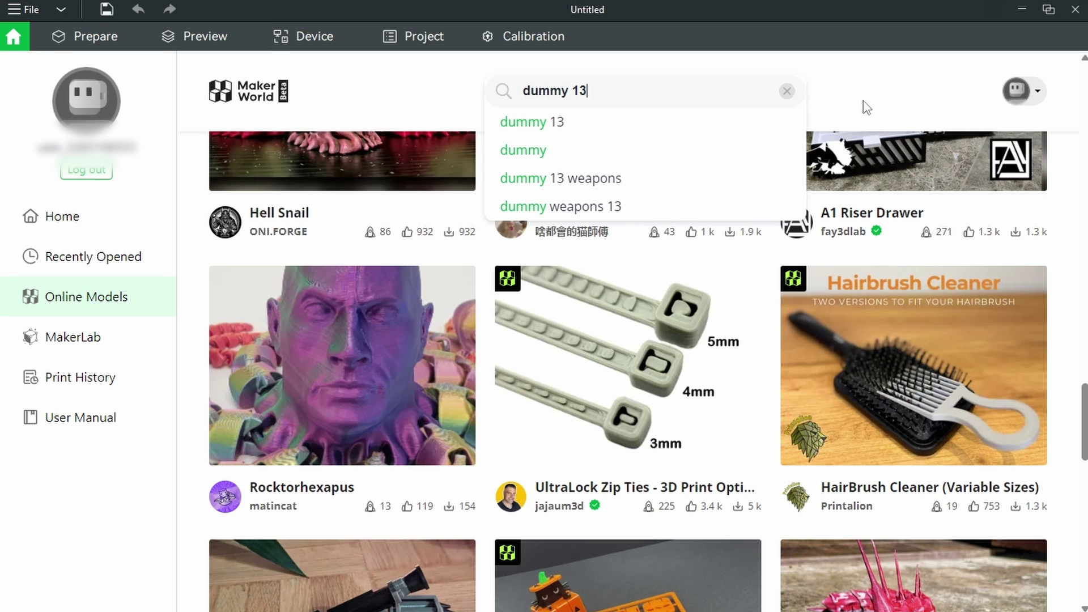
key("Return")
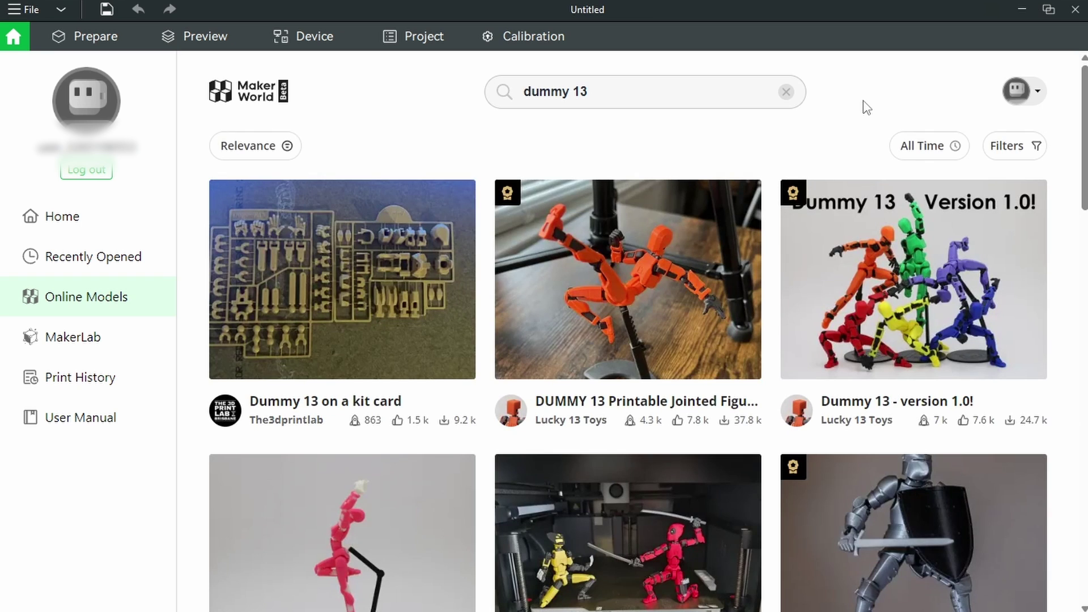
Download and open the Dummy 13 - version 1.0! parts-on-runners 3mf
left_click(883, 265)
mouse_move(830, 205)
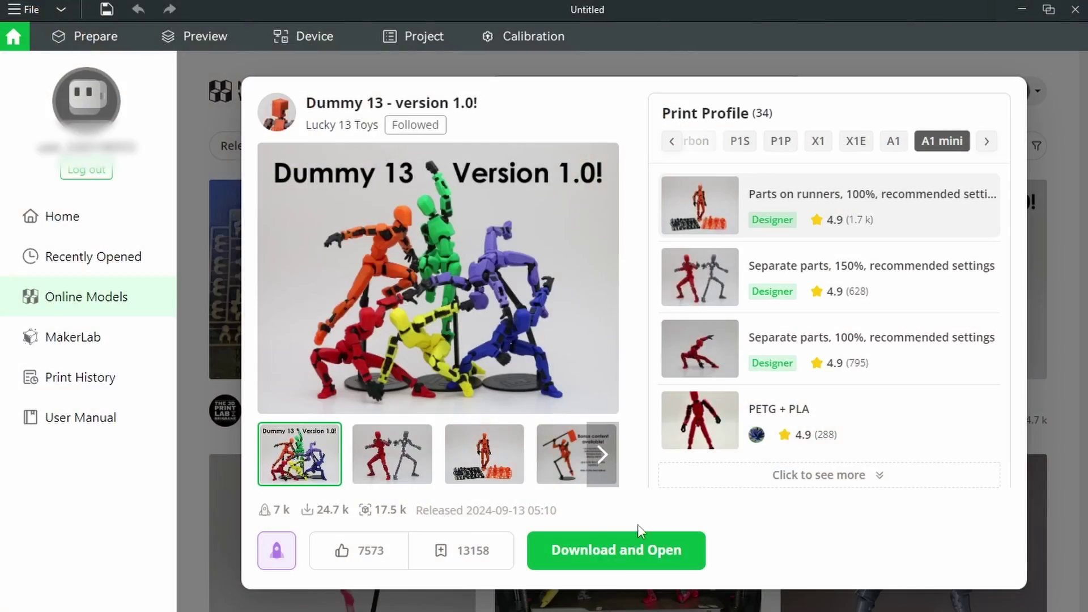
left_click(621, 565)
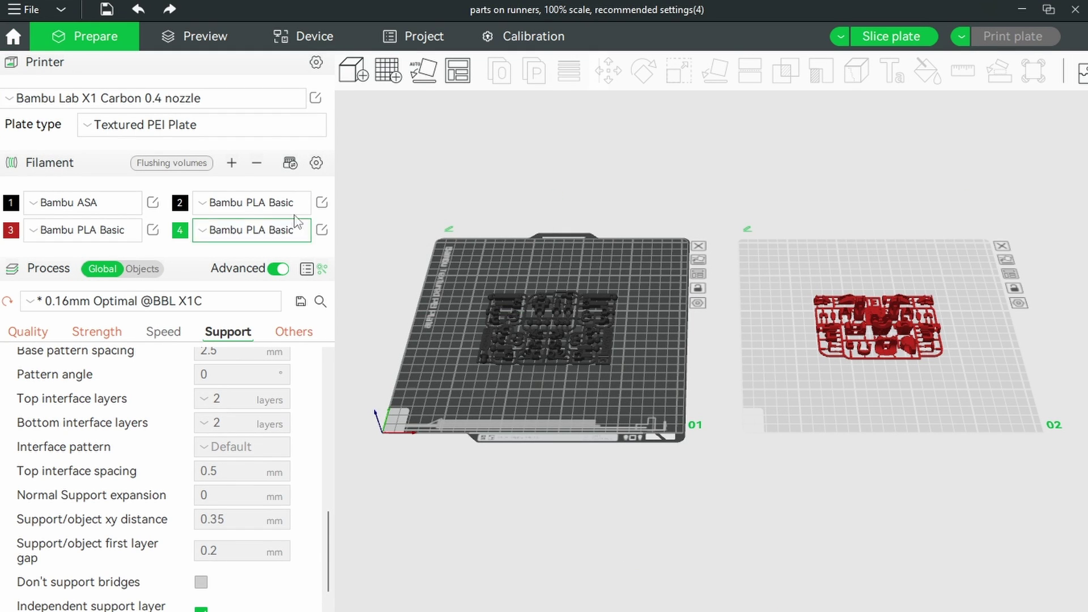
Switch the printer to Bambu Lab A1 mini 0.4 nozzle, keeping the modified process values
left_click(13, 102)
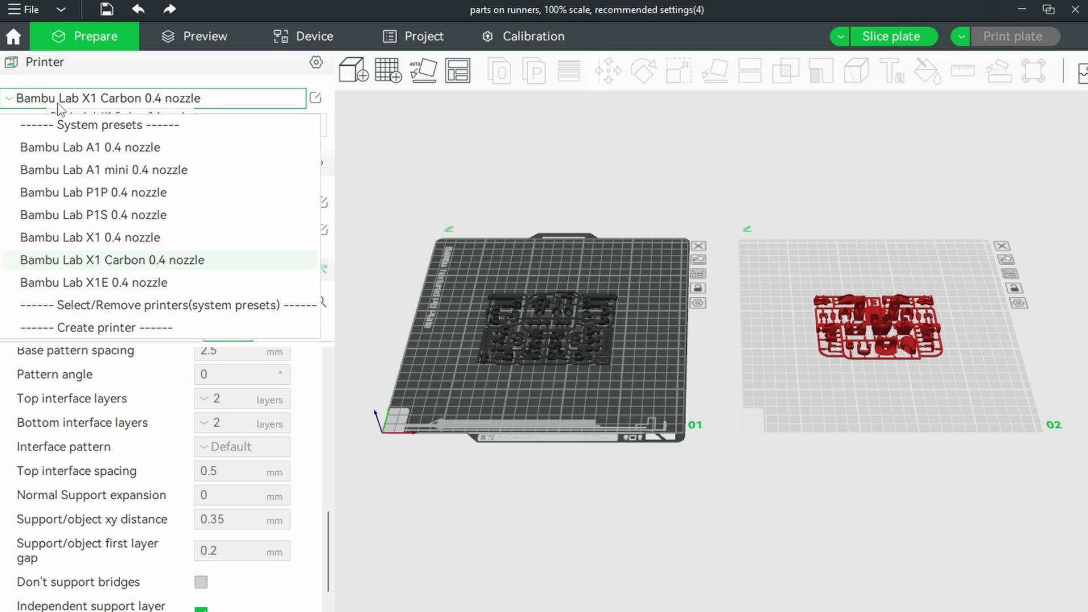
left_click(100, 173)
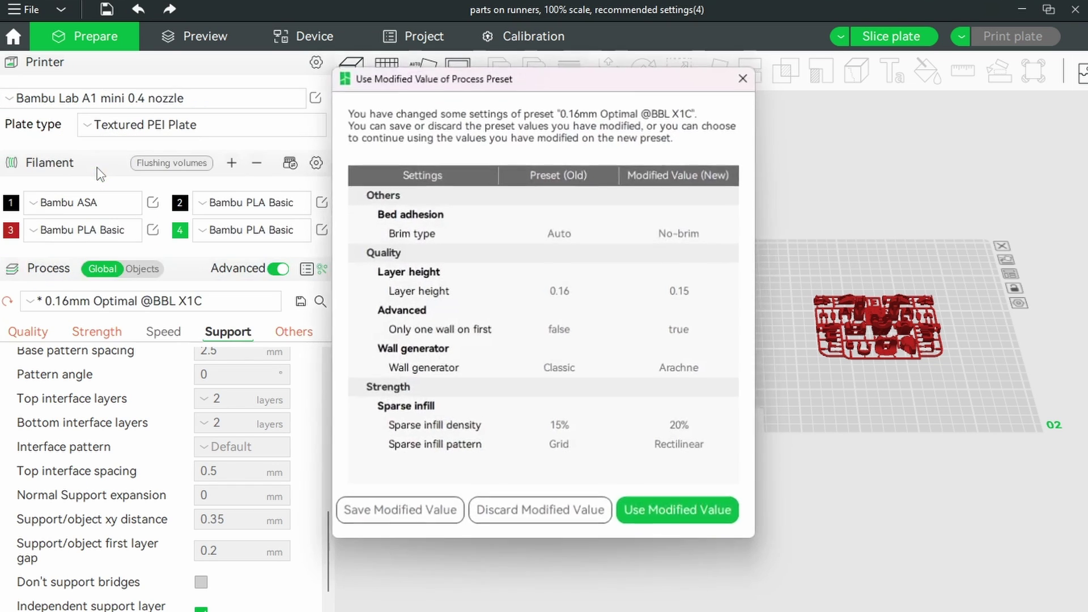
left_click(657, 509)
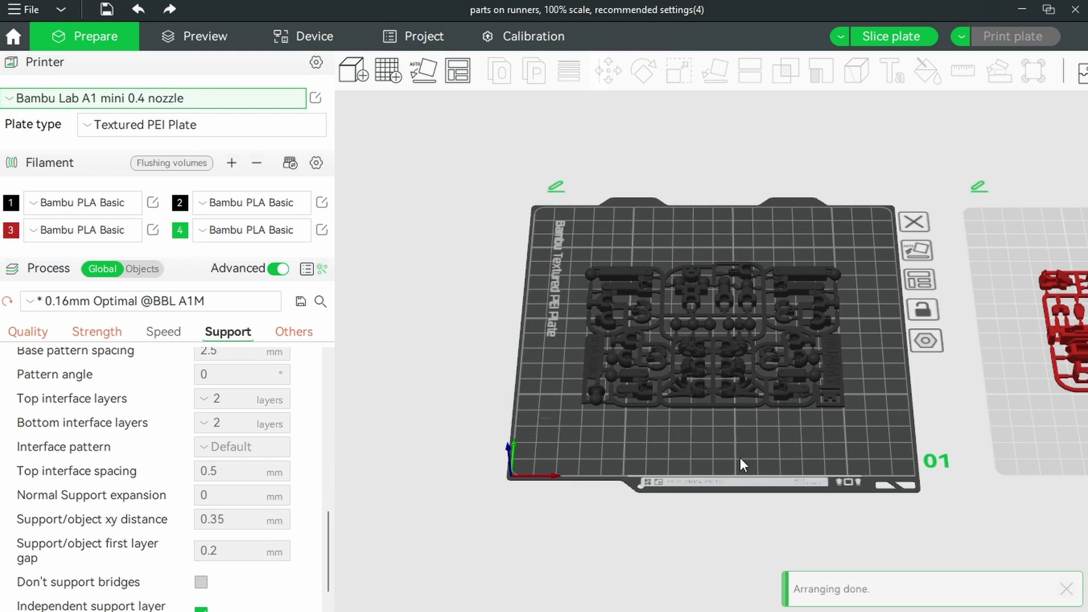
Bring both plates into view and make plate 02, then plate 01, active
middle_click_drag(873, 492, 714, 498)
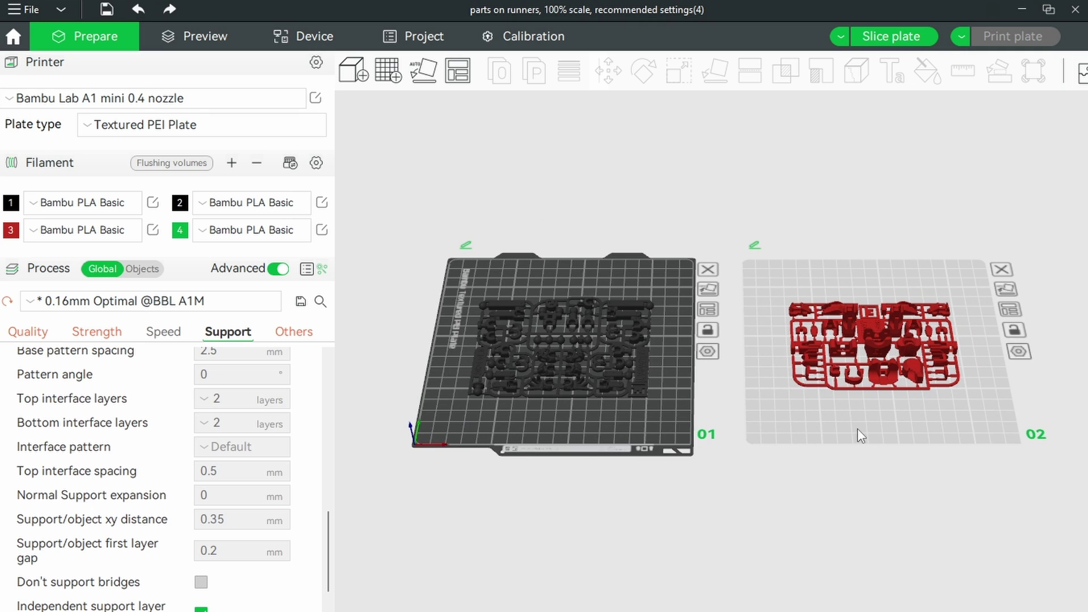
left_click(858, 428)
left_click(657, 421)
Sync filaments from the AMS to Generic PETG plus four Generic PLA, then return to Prepare
left_click(796, 417)
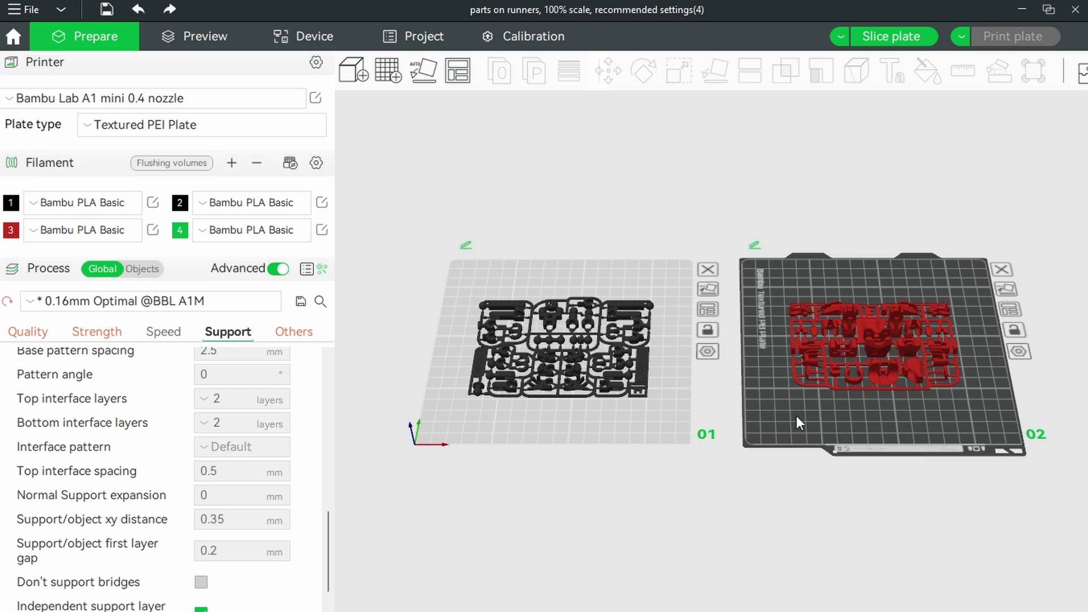
left_click(626, 421)
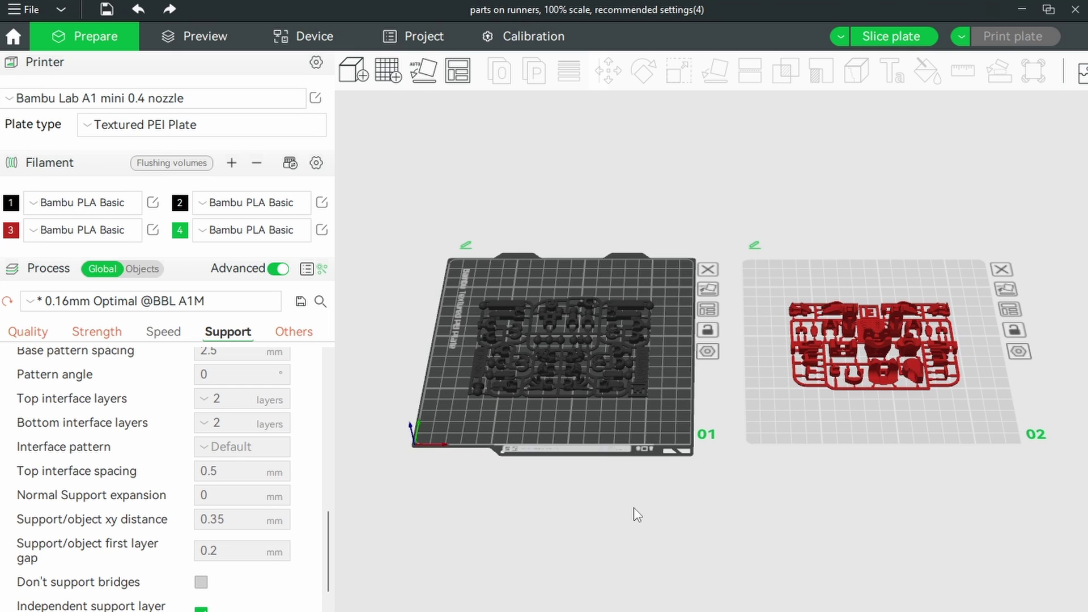
left_click(290, 165)
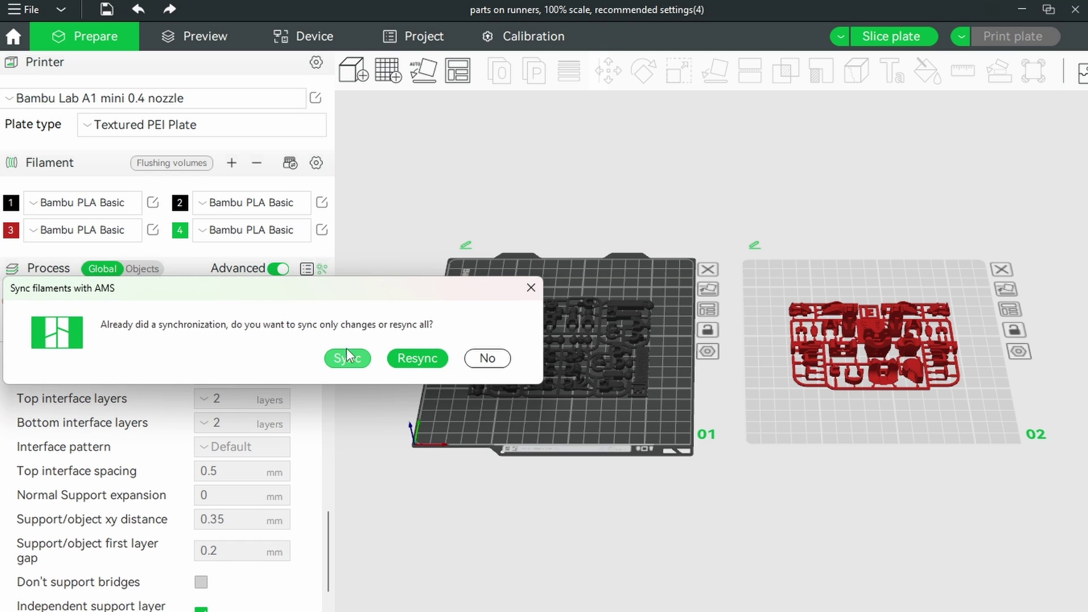
left_click(350, 360)
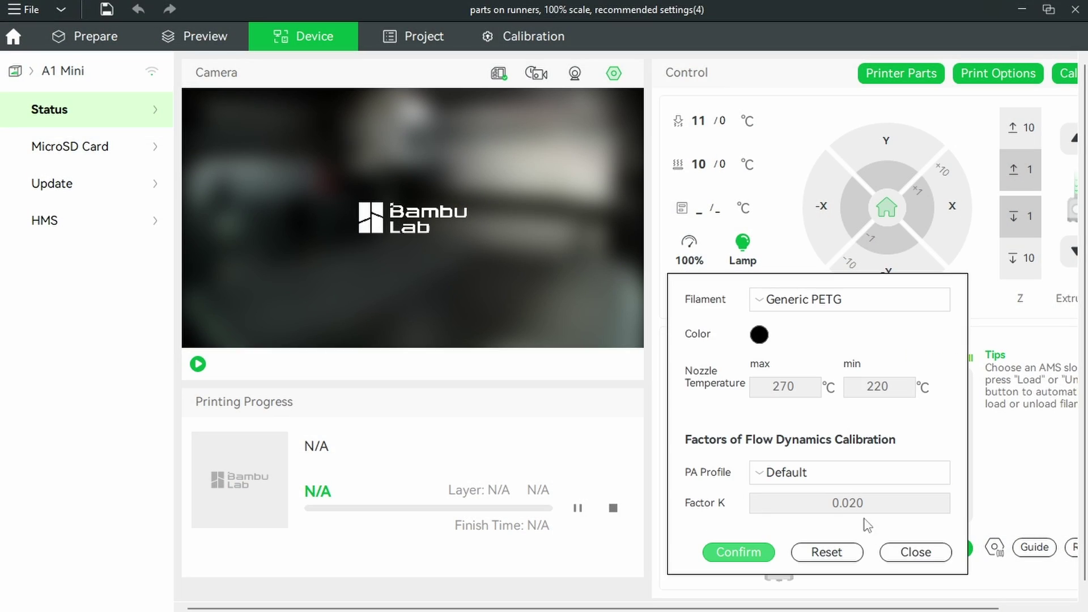
left_click(914, 554)
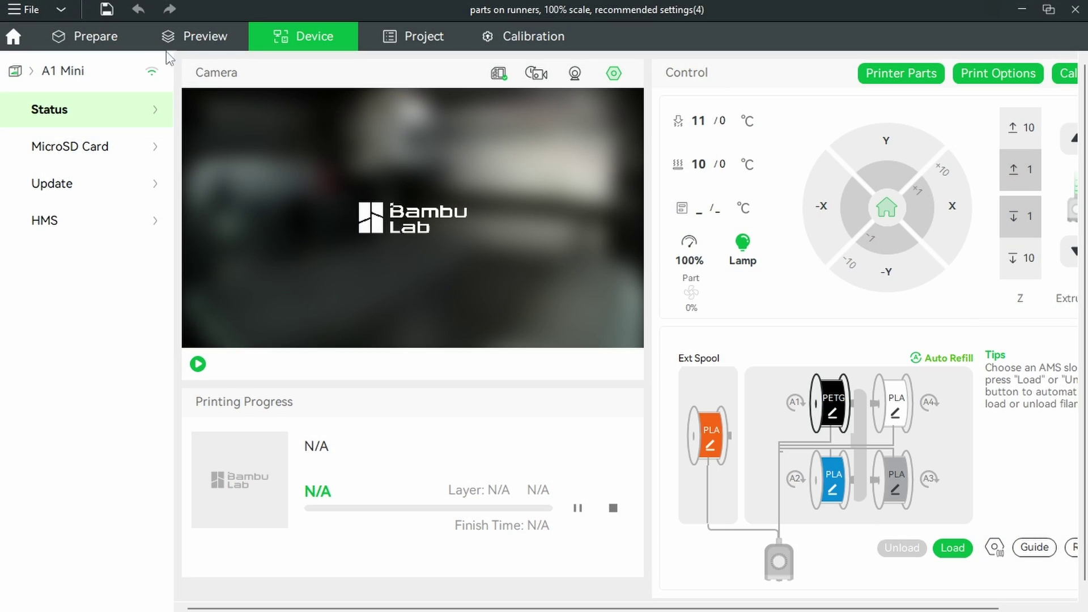
left_click(95, 37)
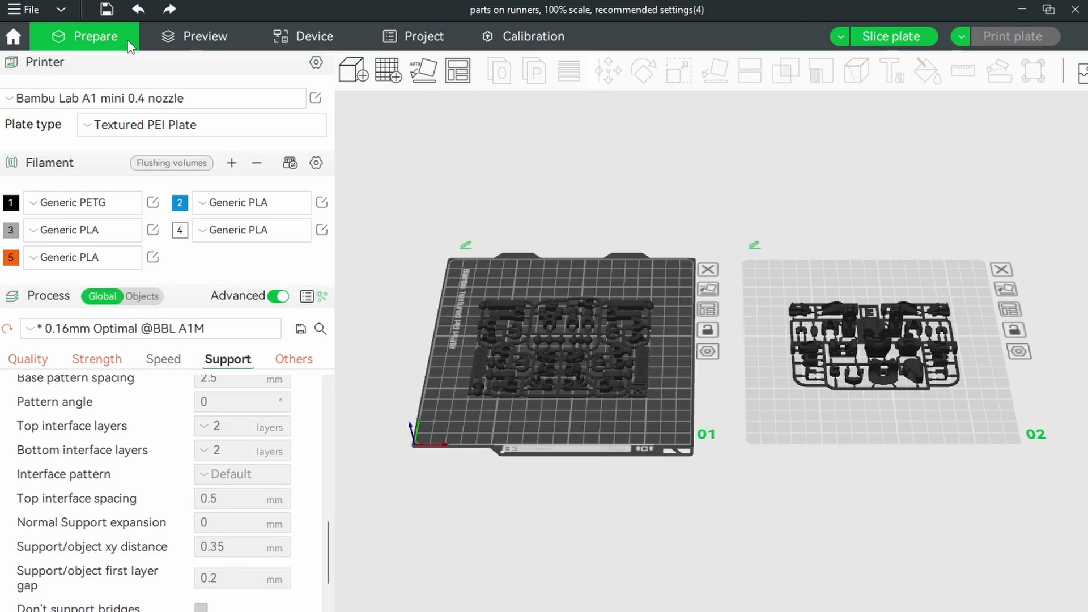
Assign Generic PETG to the plate 01 runner and Generic PLA (2) to the plate 02 runner
left_click(575, 355)
scroll(572, 335, "up", 3)
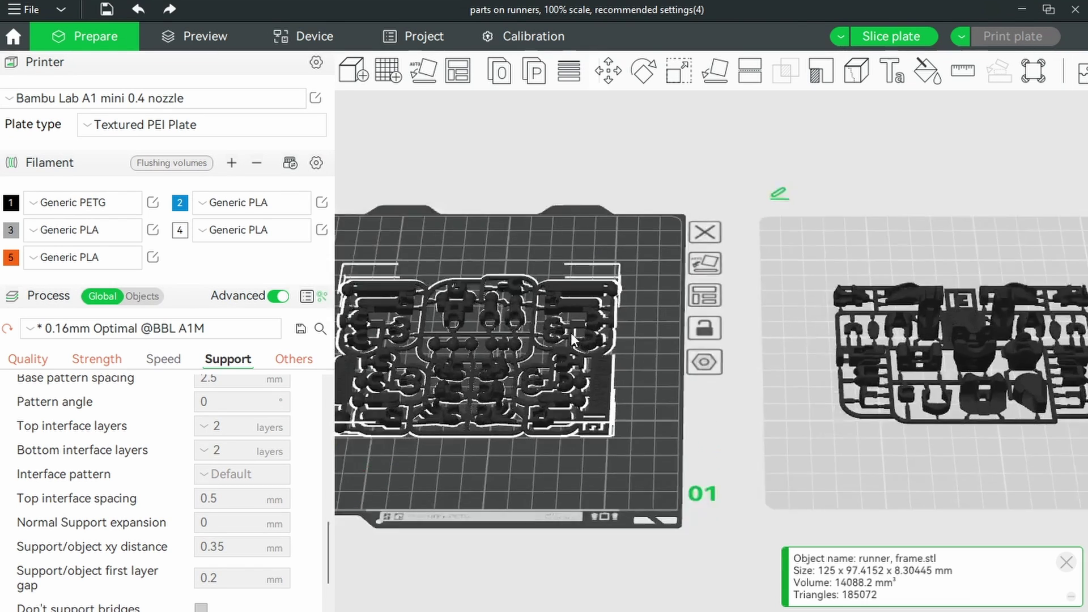
scroll(635, 379, "up", 3)
scroll(655, 429, "up", 2)
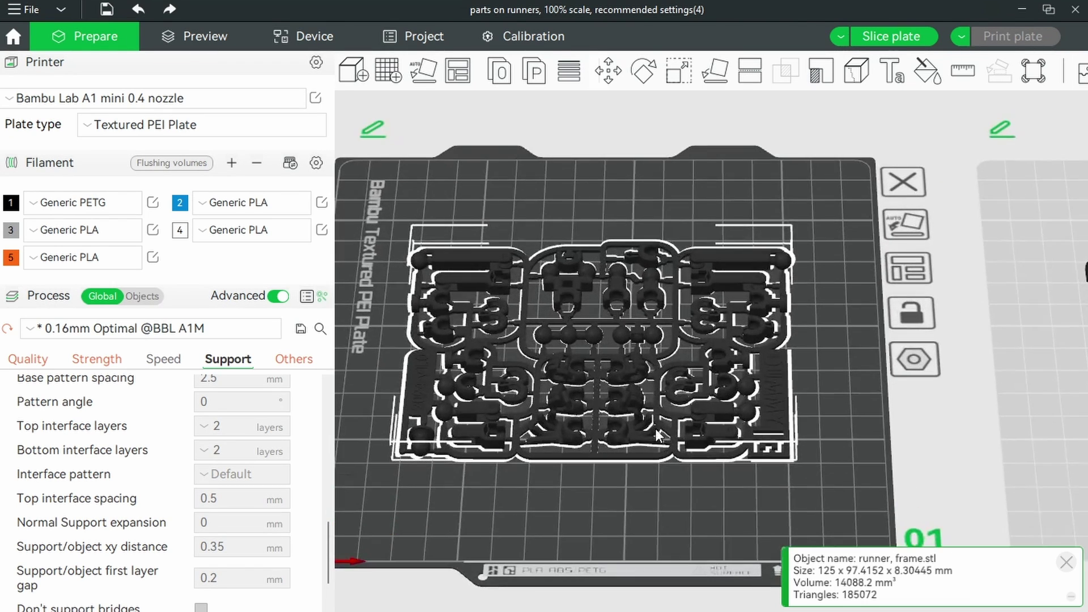
left_click(593, 527)
left_click_drag(612, 512, 668, 460)
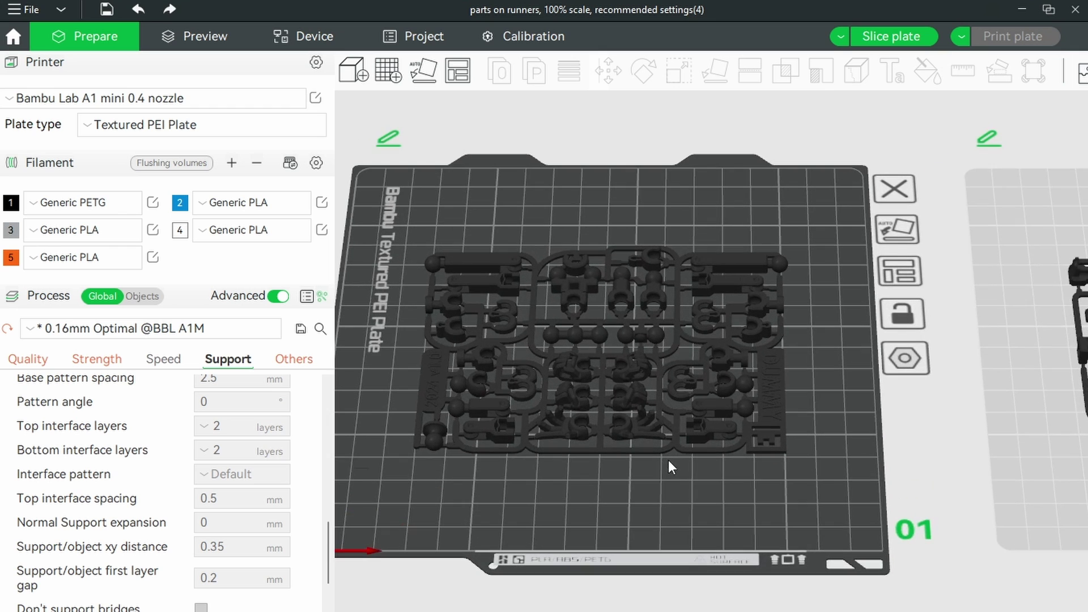
left_click(622, 426)
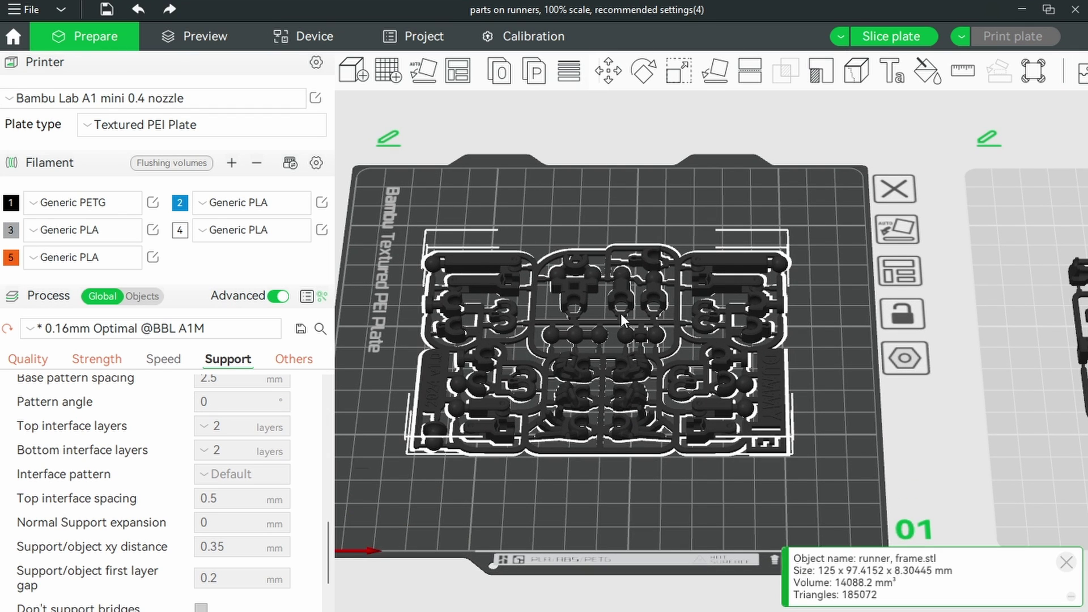
right_click(622, 284)
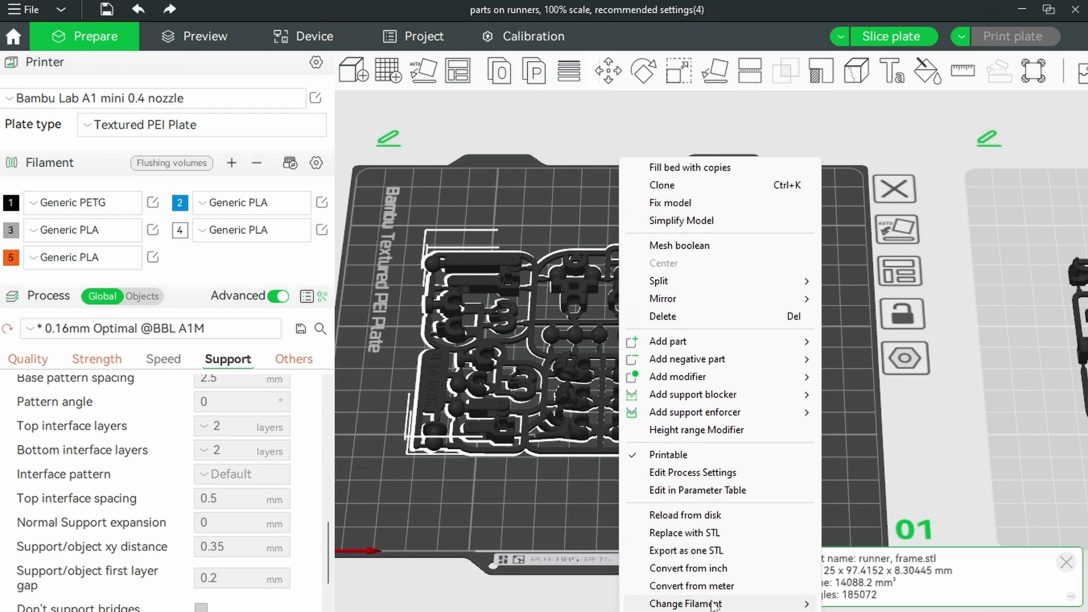
left_click(869, 521)
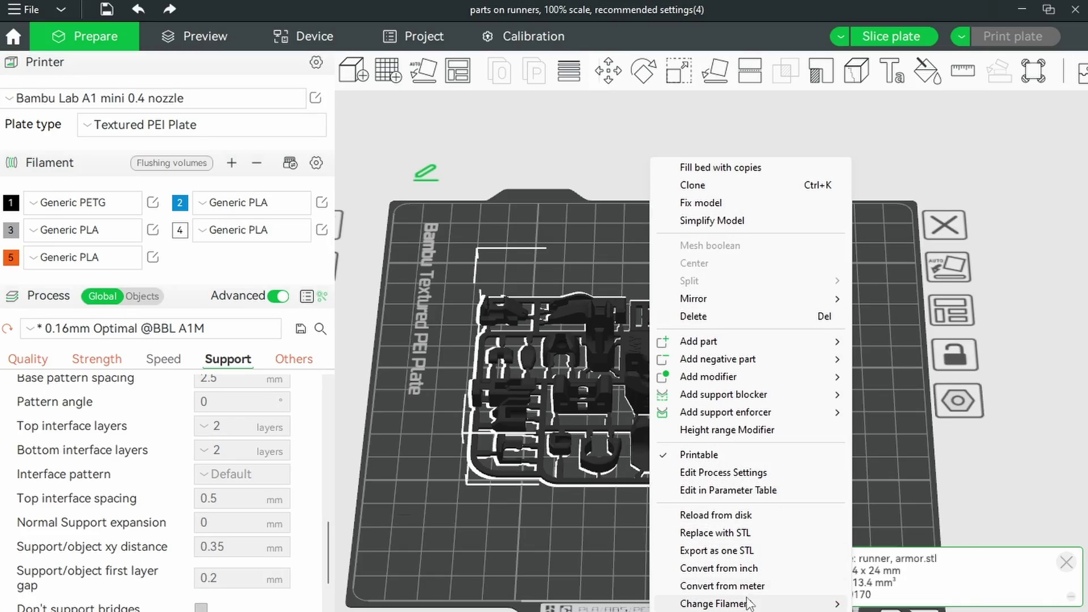
left_click(906, 540)
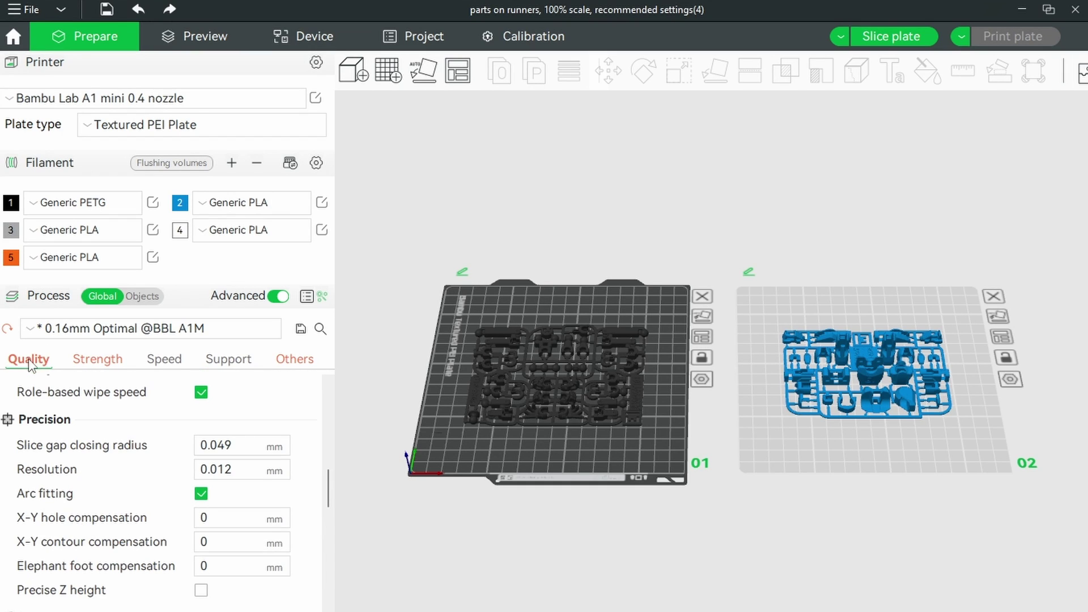
Review the strength, speed, support and other process settings, then slice plate 1
left_click(105, 363)
left_click(158, 361)
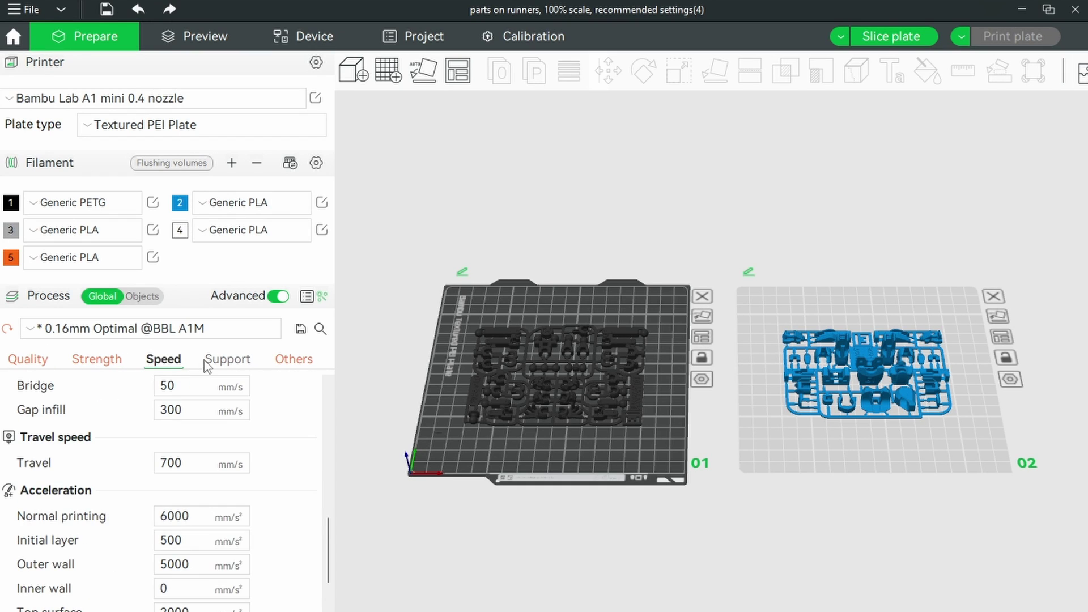
left_click(221, 362)
left_click(279, 364)
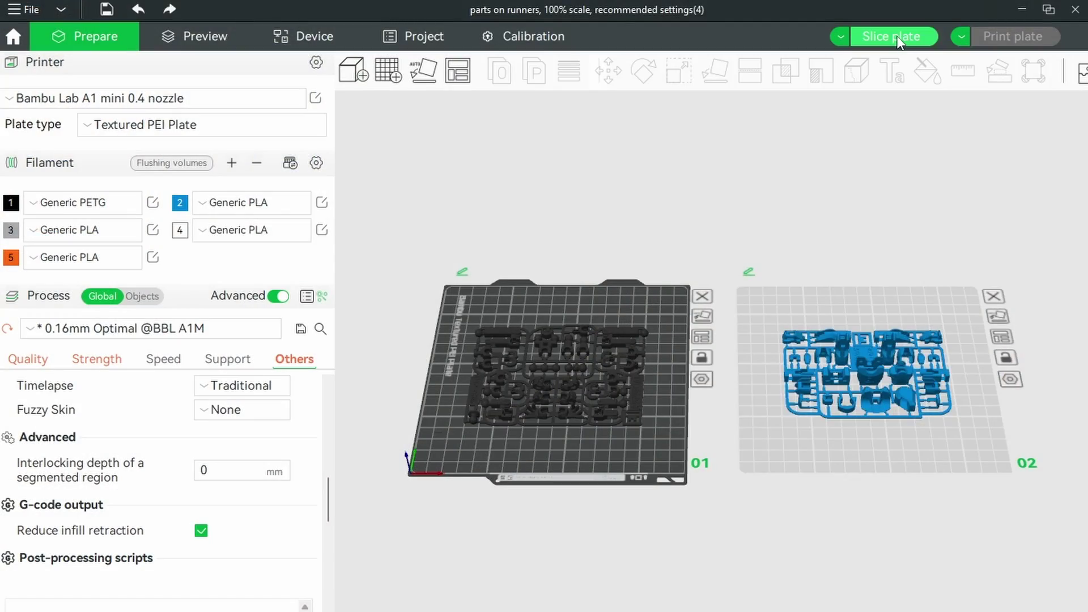
left_click(896, 37)
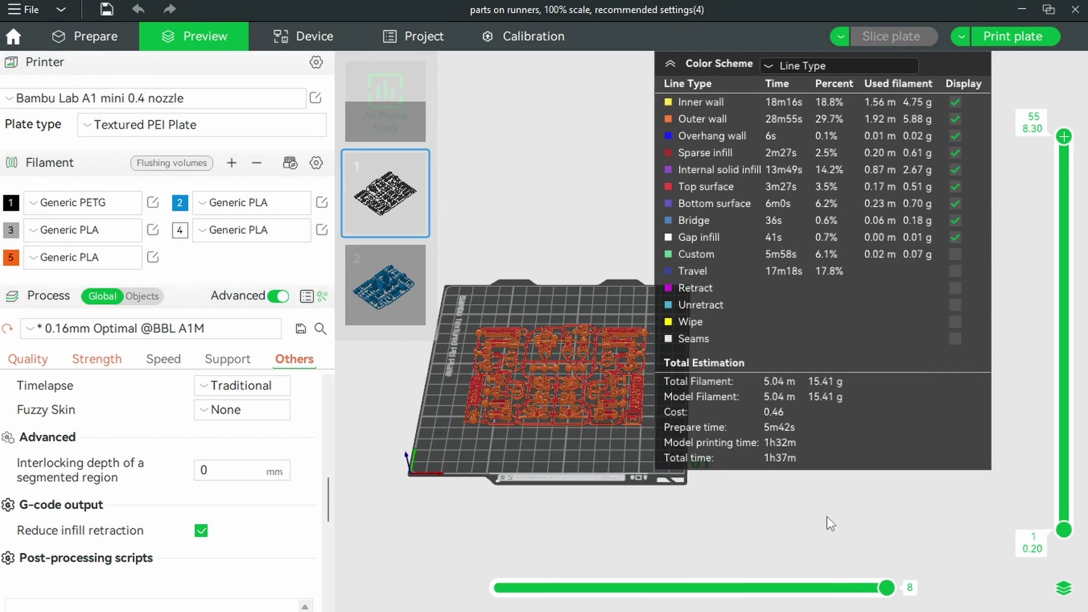
Cycle the preview colour scheme through Filament, Speed and Layer Height, ending on Line Type
left_click(766, 65)
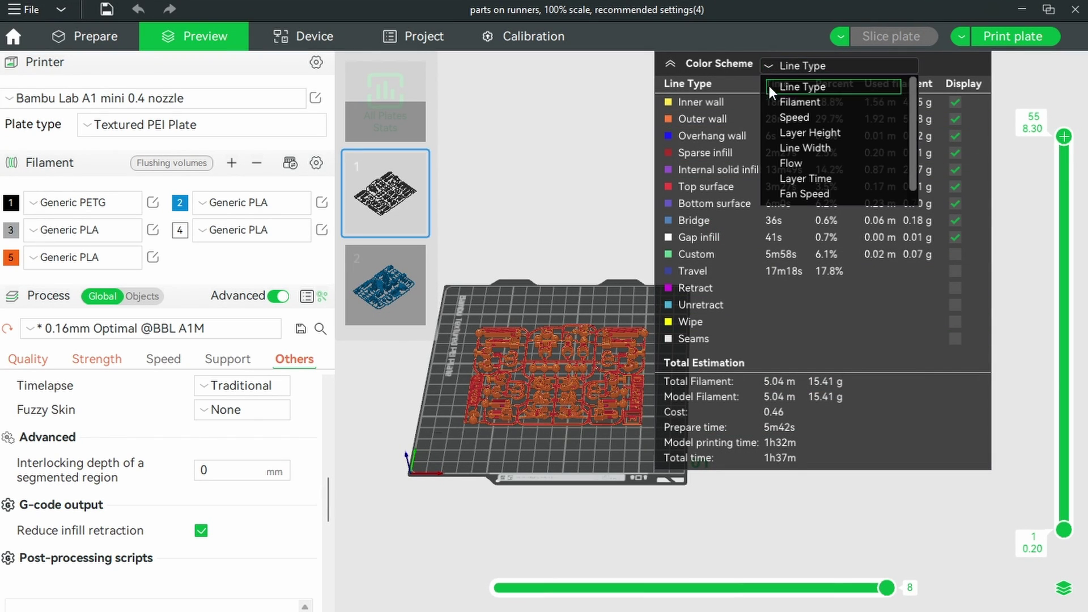
left_click(782, 99)
left_click(827, 64)
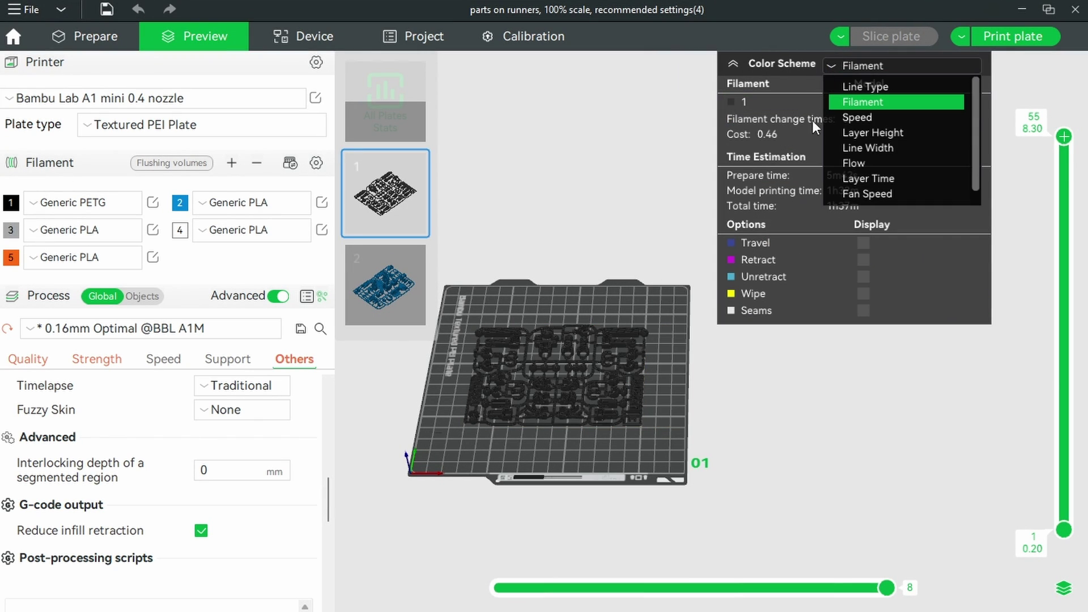
left_click(855, 121)
left_click(835, 67)
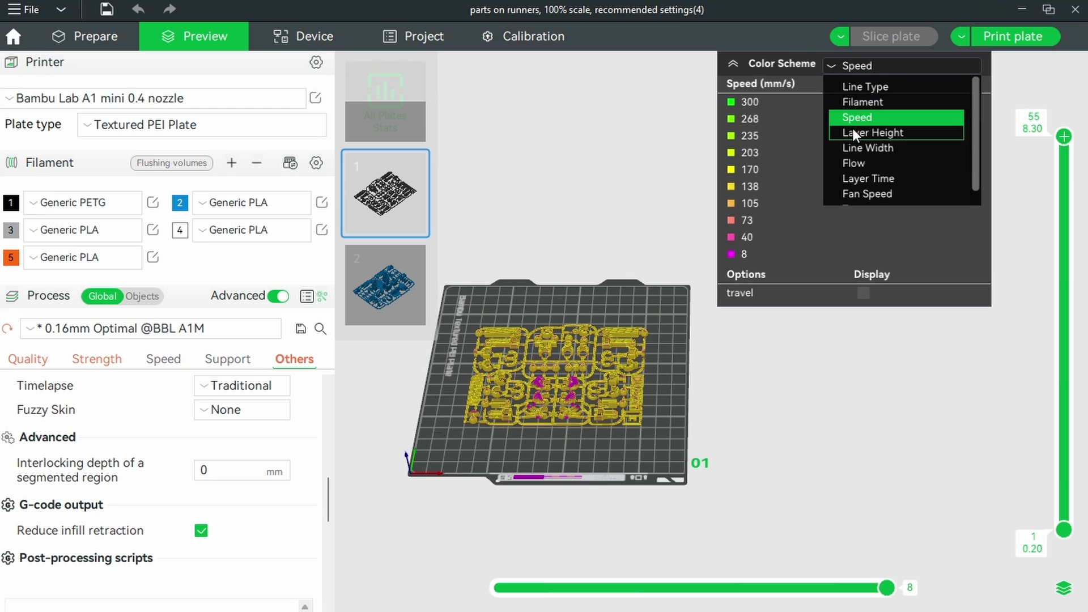
left_click(854, 131)
left_click(828, 65)
left_click(845, 86)
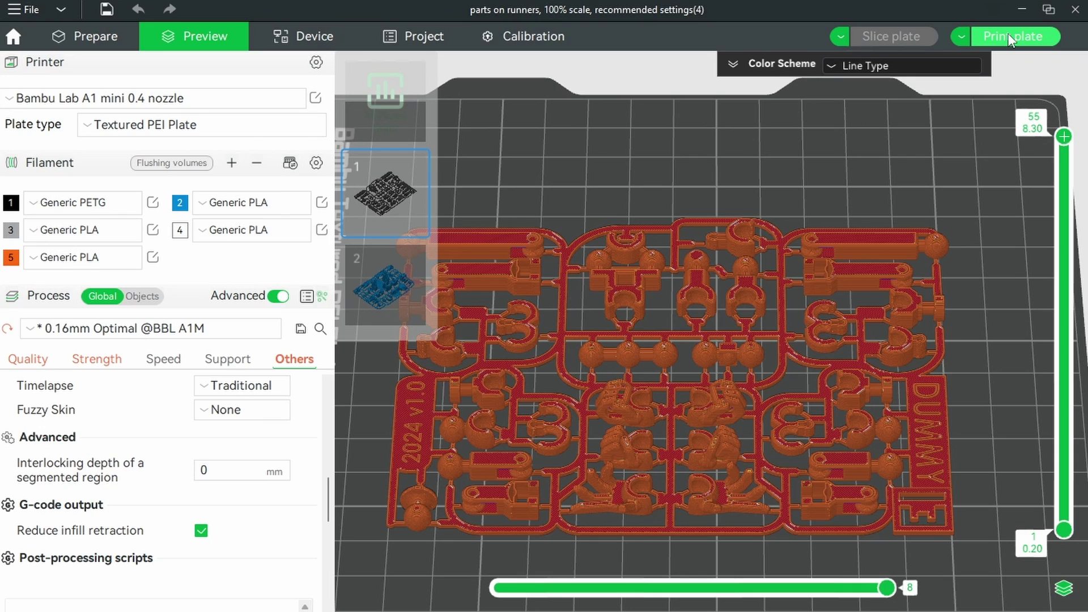
Open the Send print job dialog for the sliced plate, targeting the A1 Mini
left_click(1008, 35)
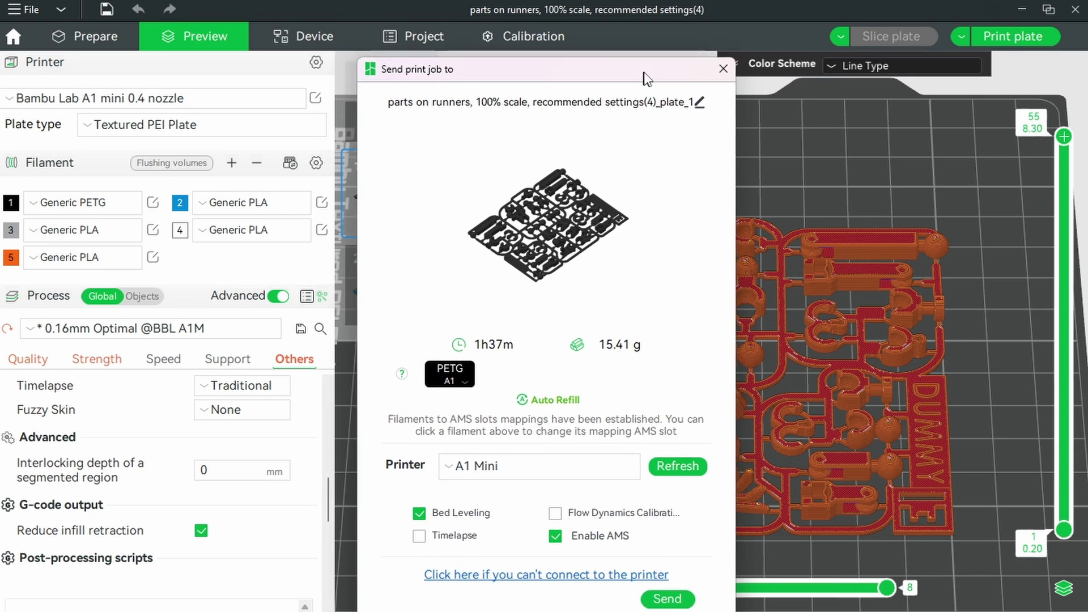
left_click_drag(648, 50, 647, 40)
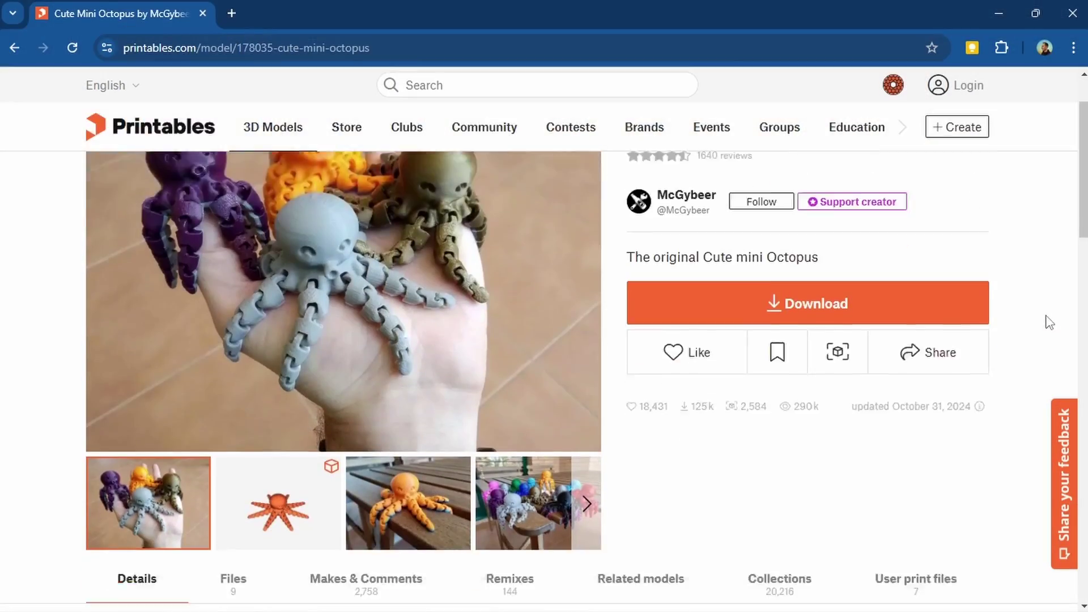
Jump to the Cute Mini Octopus Files section via the Download button
scroll(1046, 319, "up", 3)
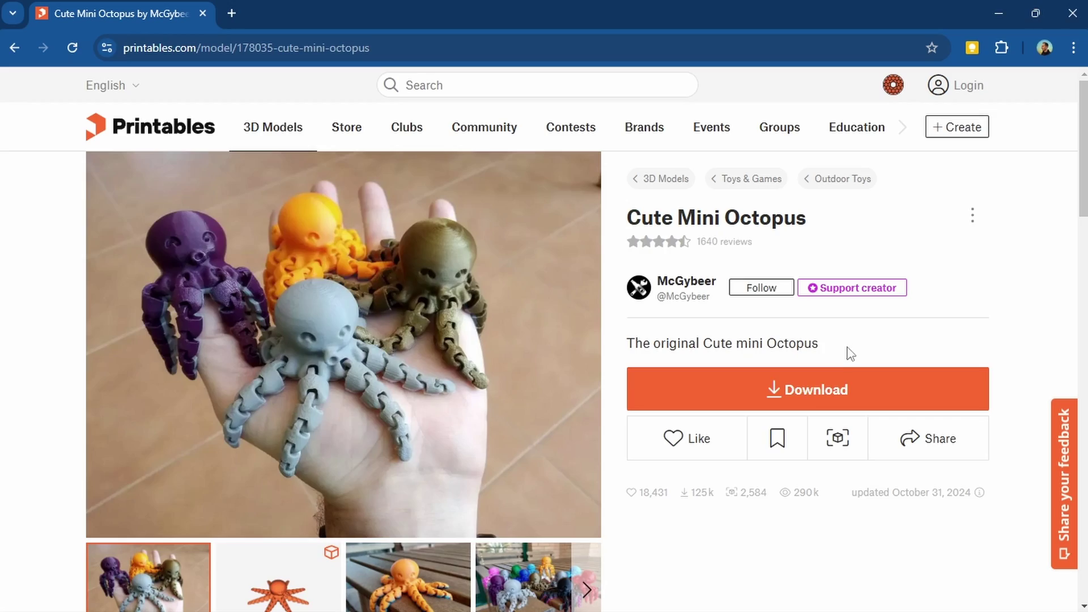
left_click(801, 393)
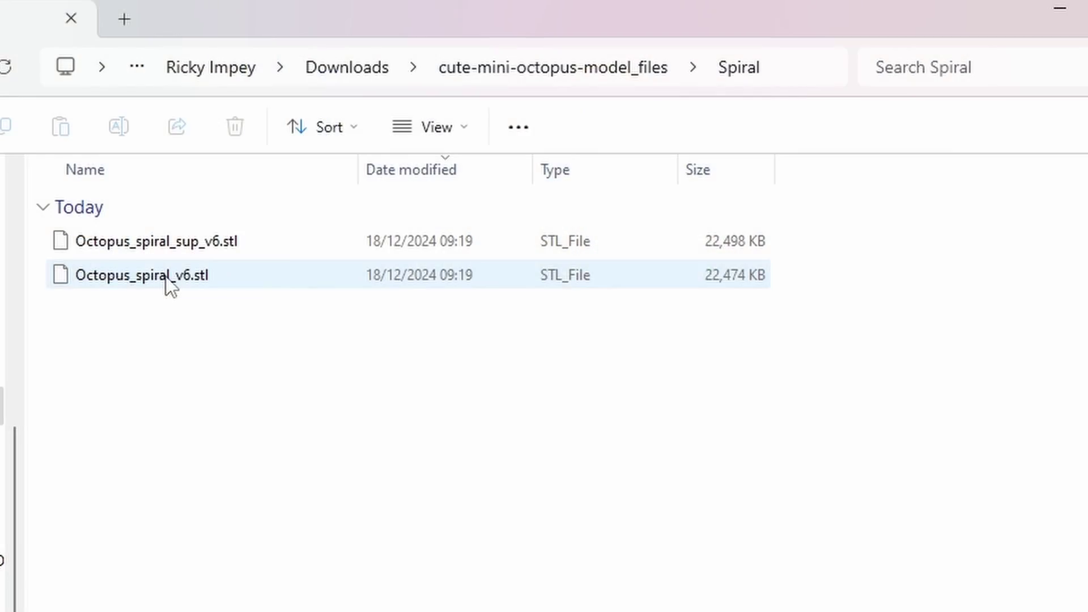
Select Octopus_spiral_v6.stl in the downloaded Spiral folder
left_click(167, 279)
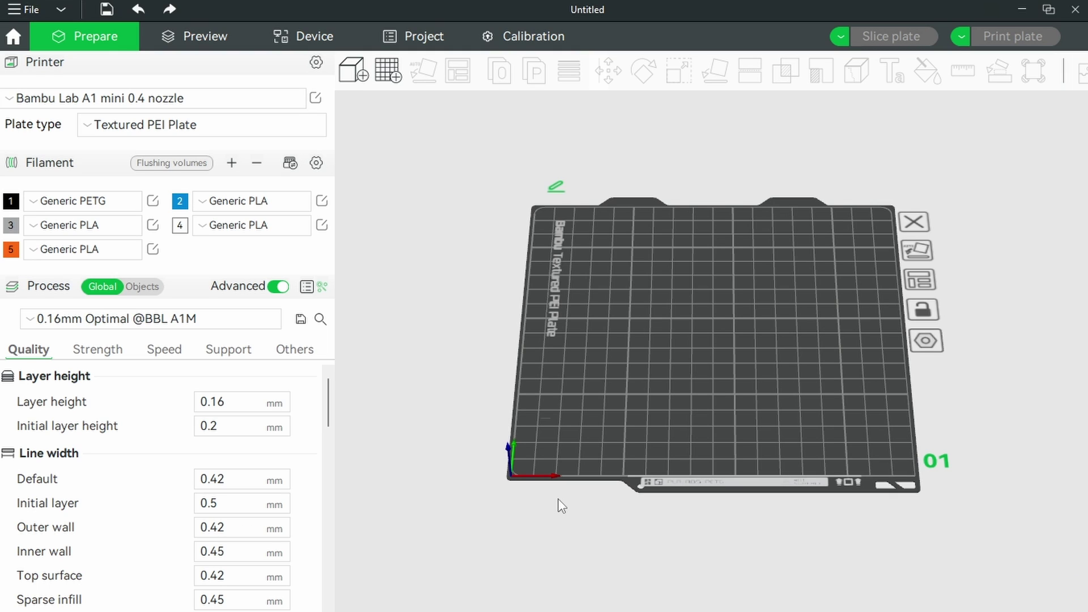
Set the printer to Bambu Lab A1 0.4 nozzle and resync filaments to a single Generic PETG
left_click(12, 102)
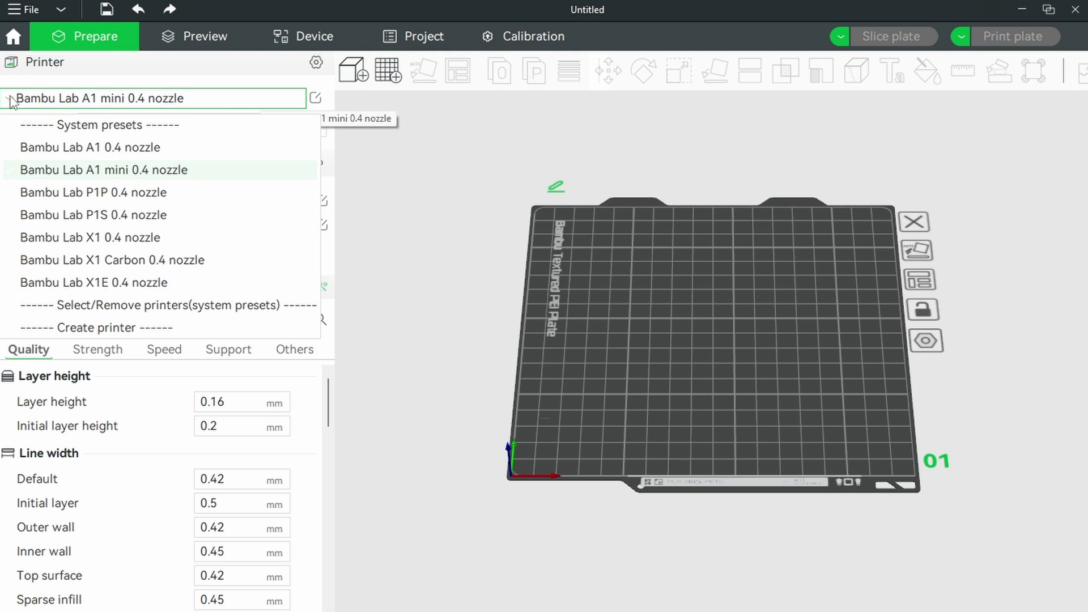
left_click(74, 148)
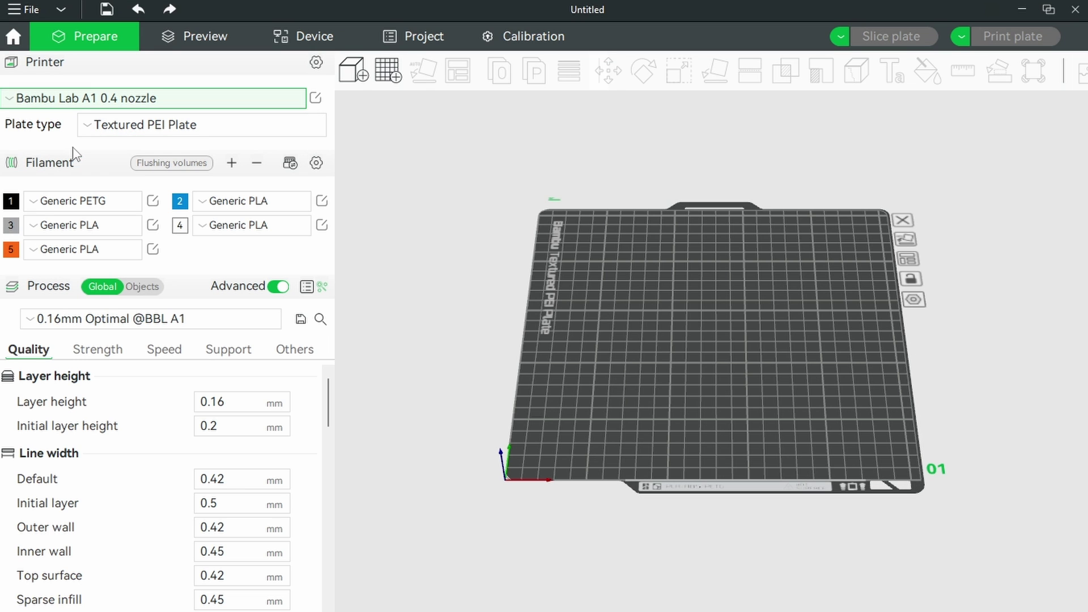
left_click(290, 165)
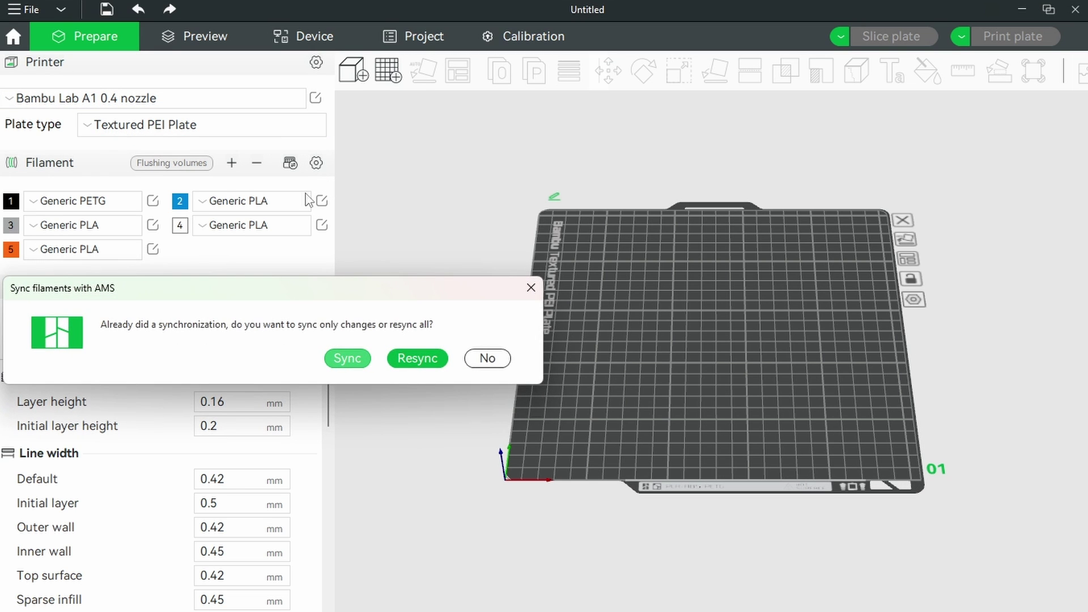
left_click(338, 353)
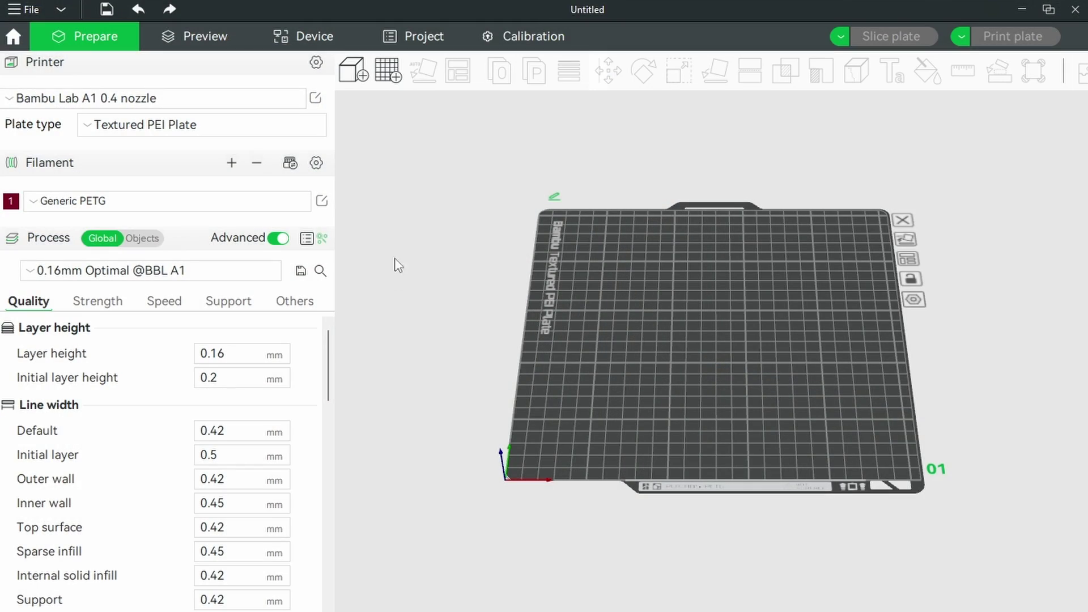
Import Octopus_spiral_v6.stl onto the A1 plate and view it in perspective
left_click(349, 73)
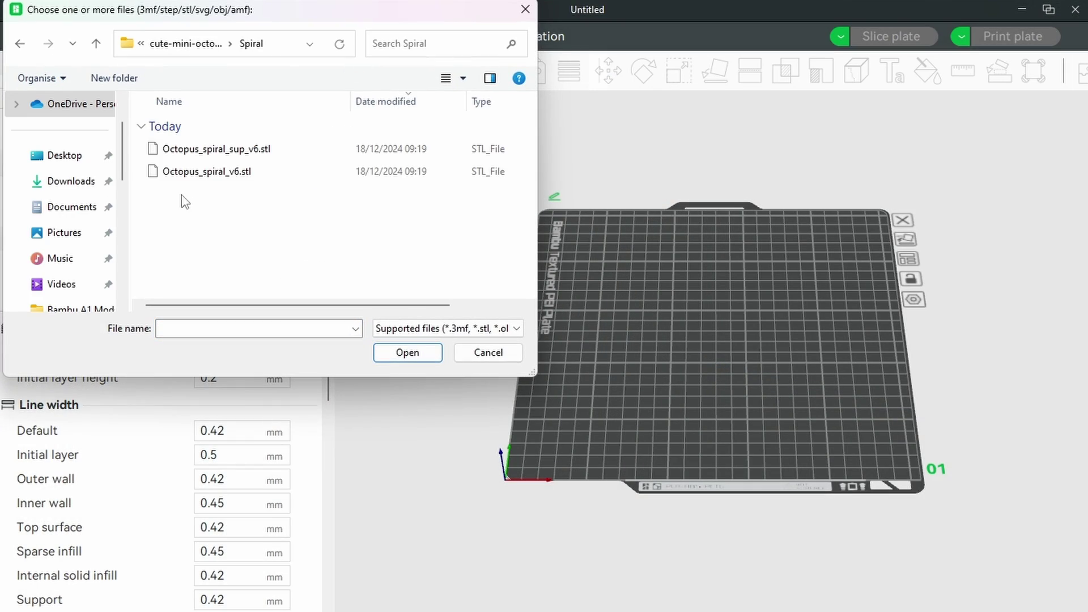
double_click(193, 174)
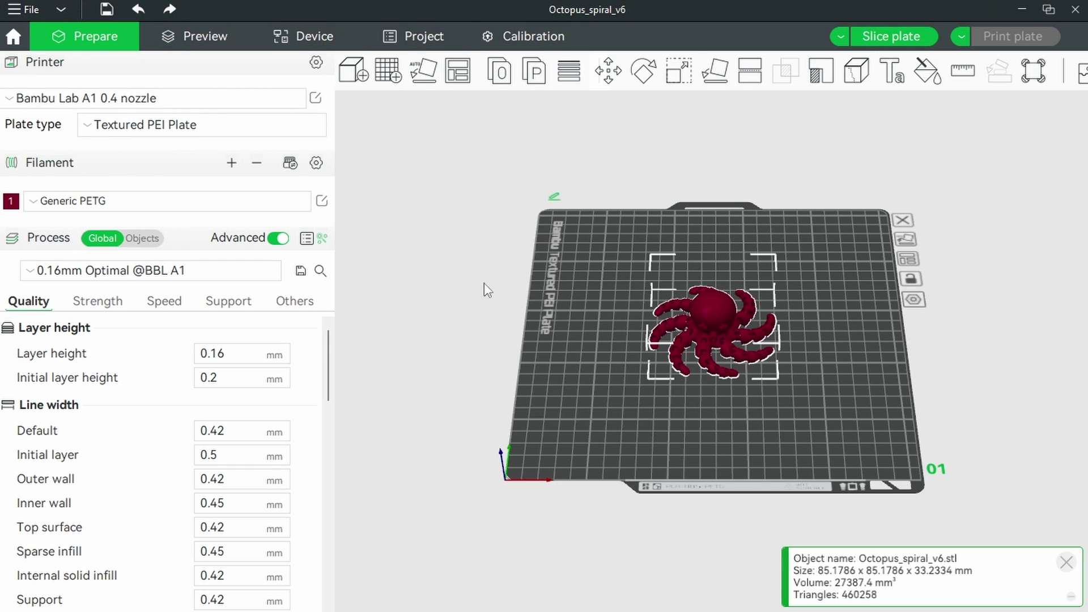
scroll(825, 323, "up", 2)
scroll(833, 331, "up", 3)
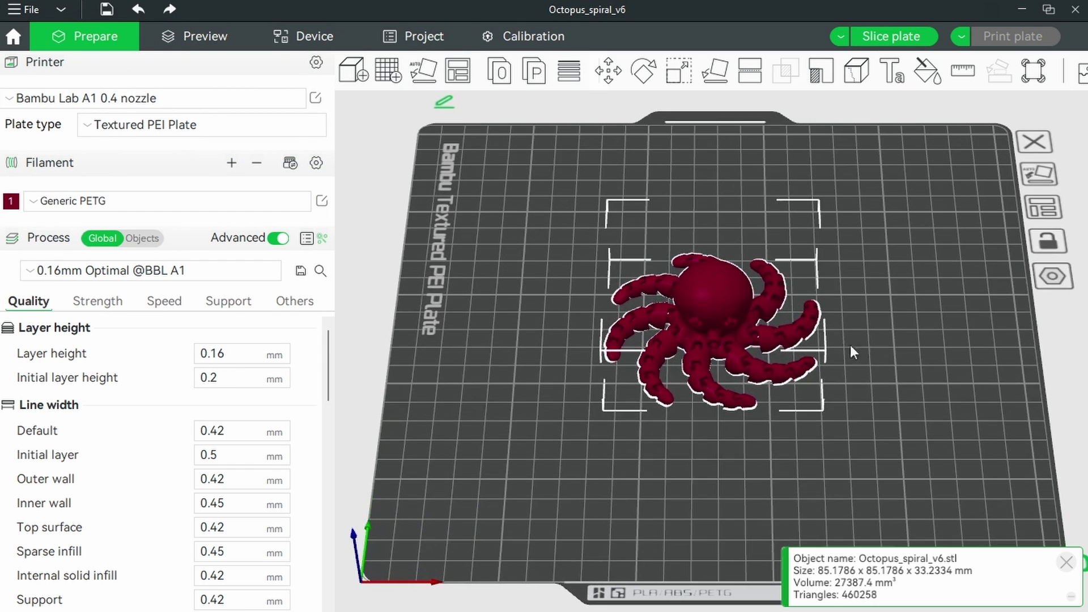
mouse_move(913, 388)
left_mouse_down()
mouse_move(884, 369)
mouse_move(800, 382)
mouse_move(823, 373)
mouse_move(832, 346)
mouse_move(756, 353)
left_mouse_up()
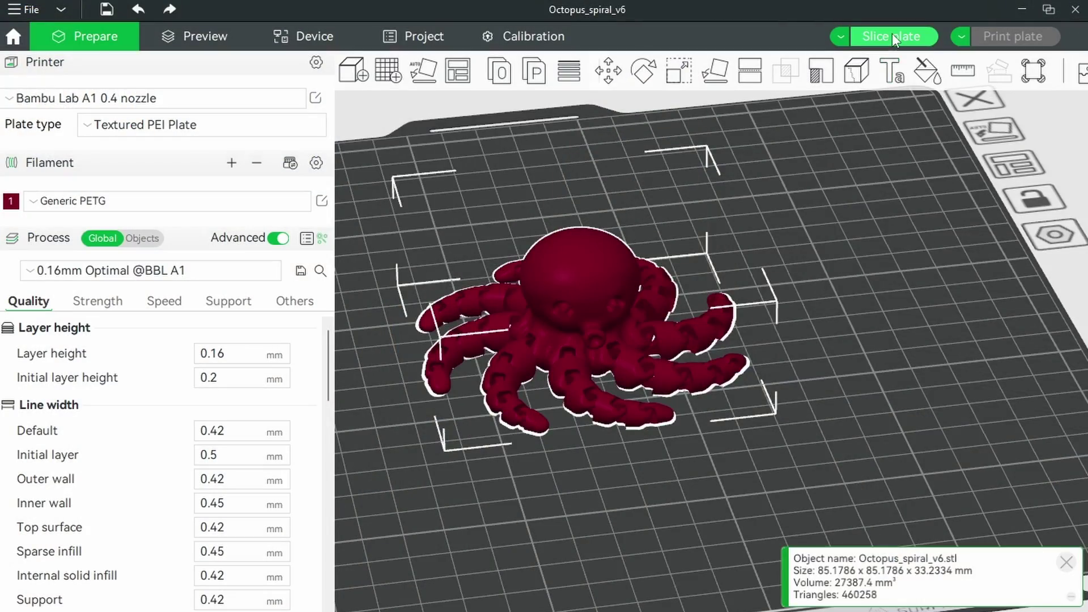
Slice the octopus plate and inspect its lower layers and tentacle toolpaths in the preview
left_click(893, 36)
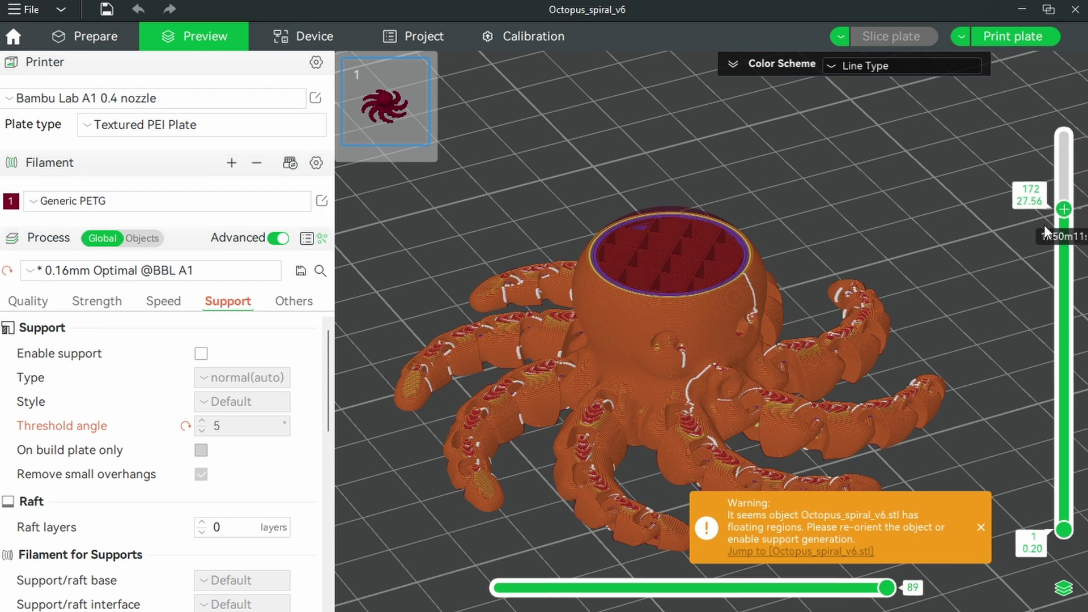
mouse_move(1055, 416)
left_mouse_down()
mouse_move(1060, 513)
mouse_move(1045, 338)
mouse_move(1017, 250)
left_mouse_up()
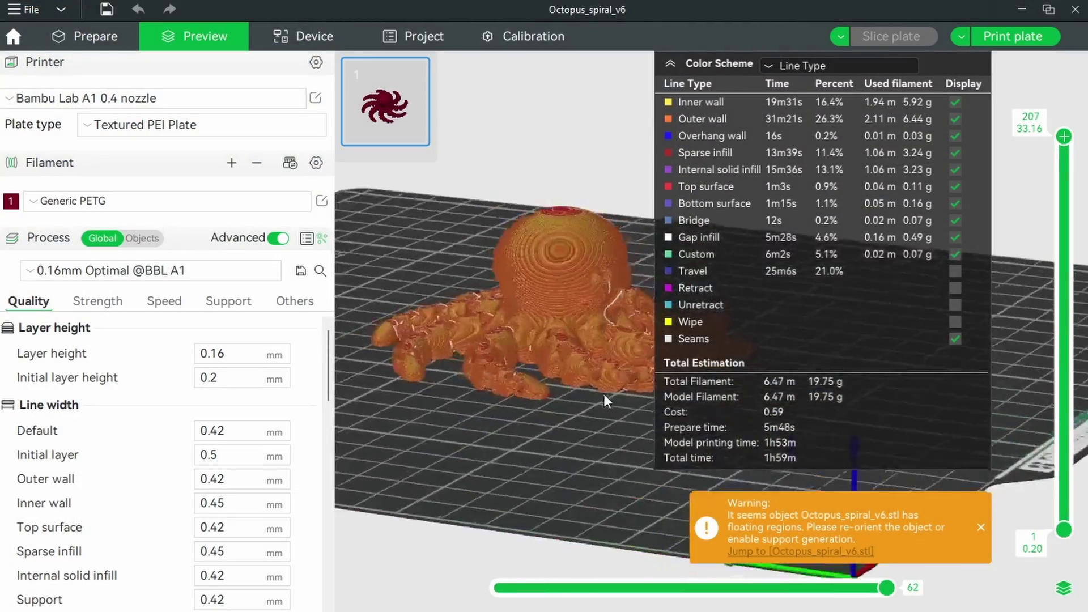
mouse_move(604, 393)
left_mouse_down()
mouse_move(627, 382)
mouse_move(533, 433)
mouse_move(561, 424)
left_mouse_up()
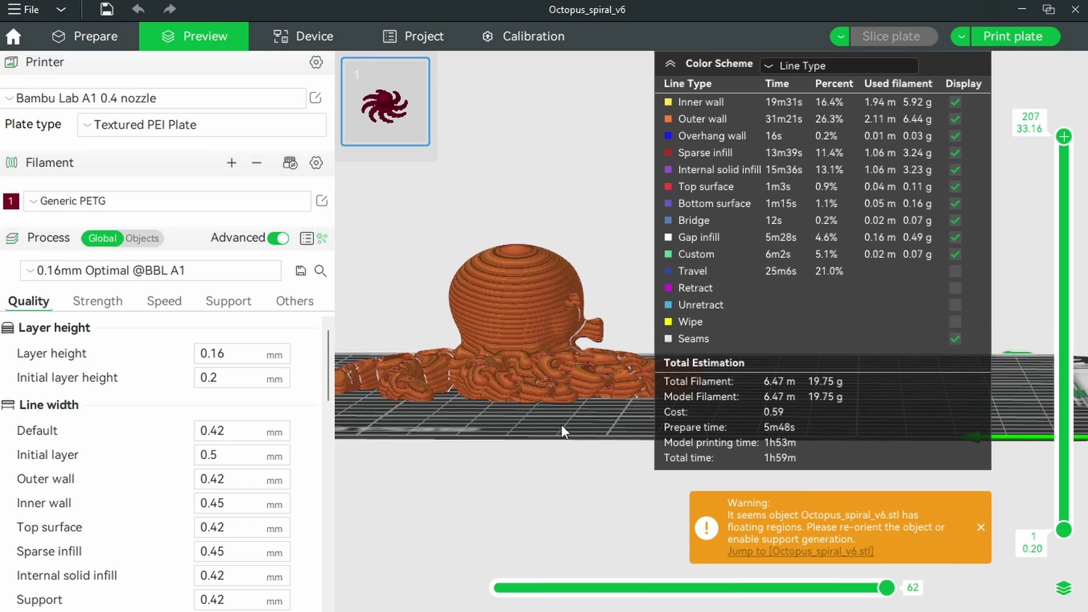
left_click(671, 63)
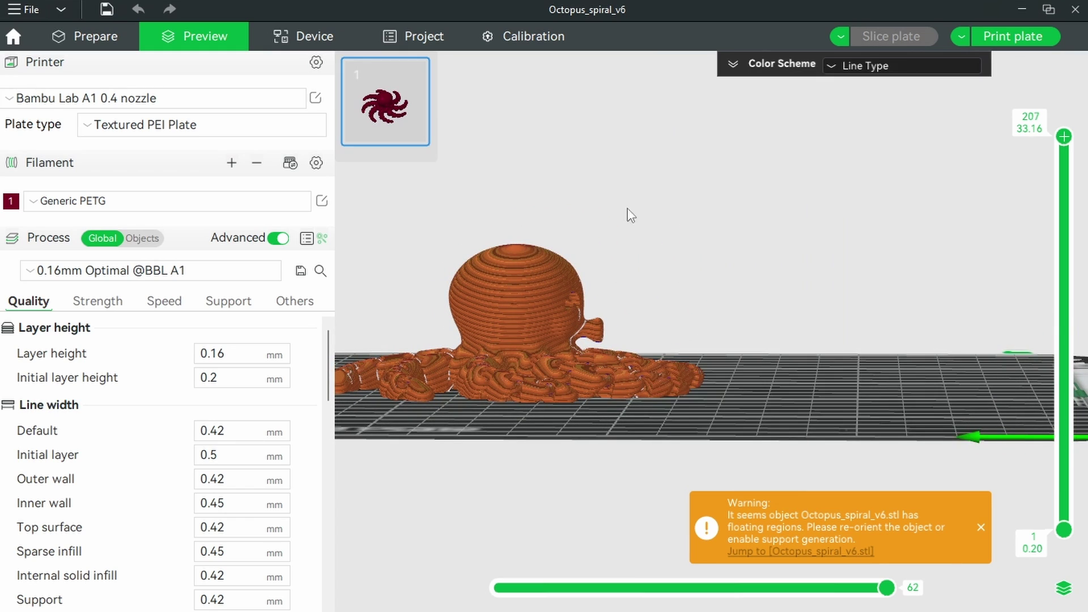
scroll(628, 209, "up", 2)
scroll(662, 270, "up", 5)
scroll(648, 287, "up", 3)
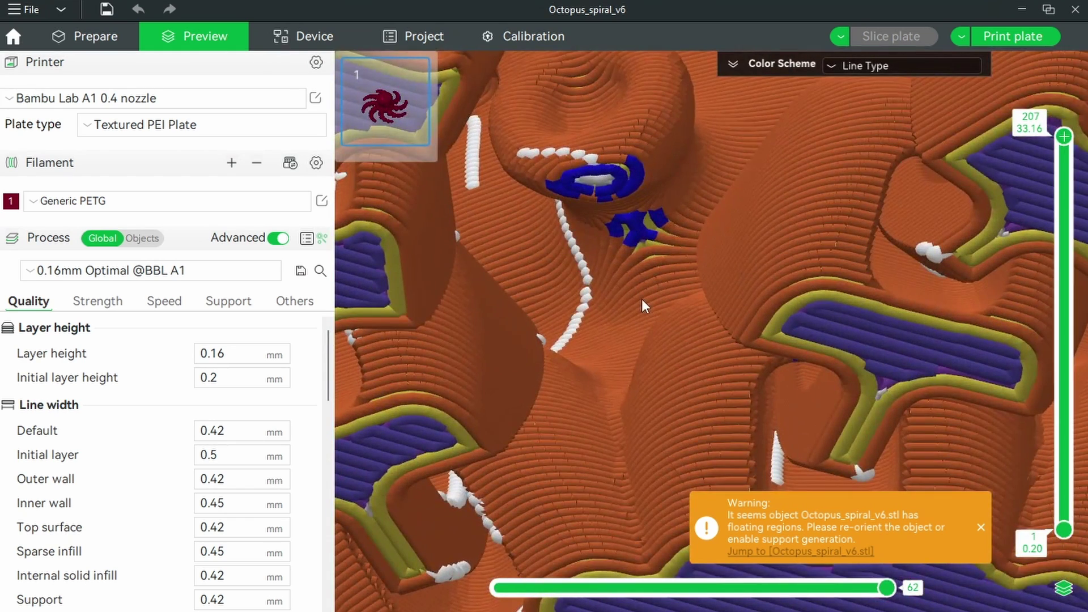
mouse_move(642, 298)
middle_mouse_down()
mouse_move(686, 468)
mouse_move(683, 382)
middle_mouse_up()
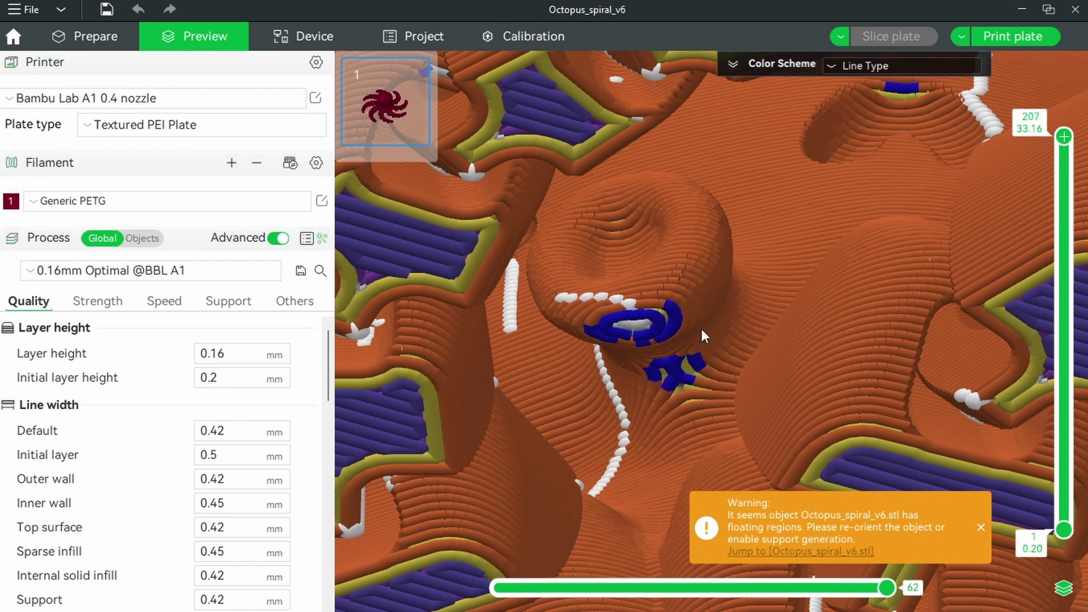
Enable support in the Support settings and re-slice the plate
key("z")
left_click(92, 35)
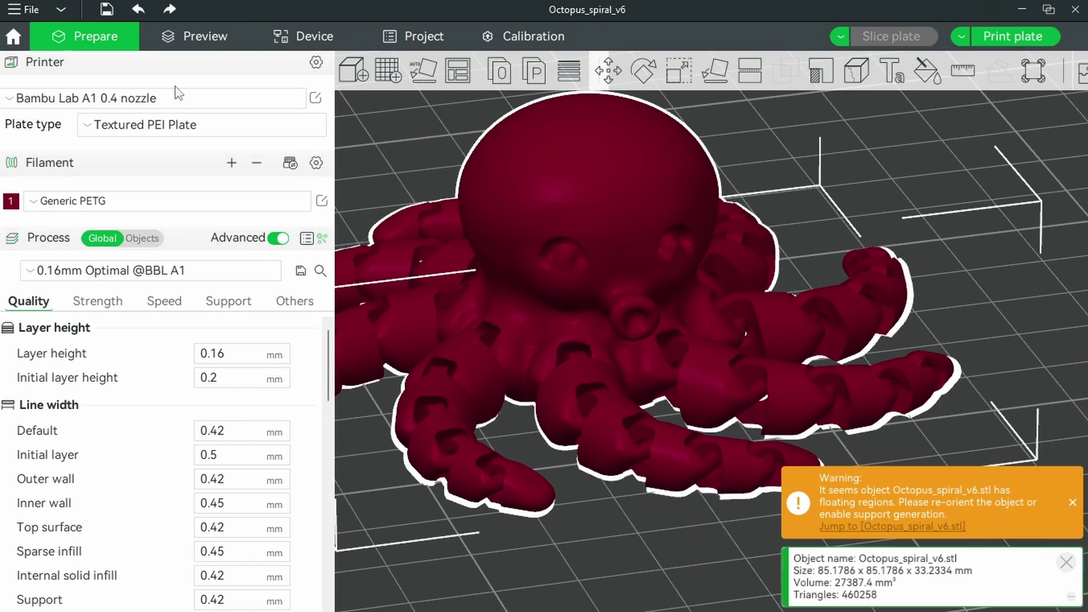
left_click(230, 303)
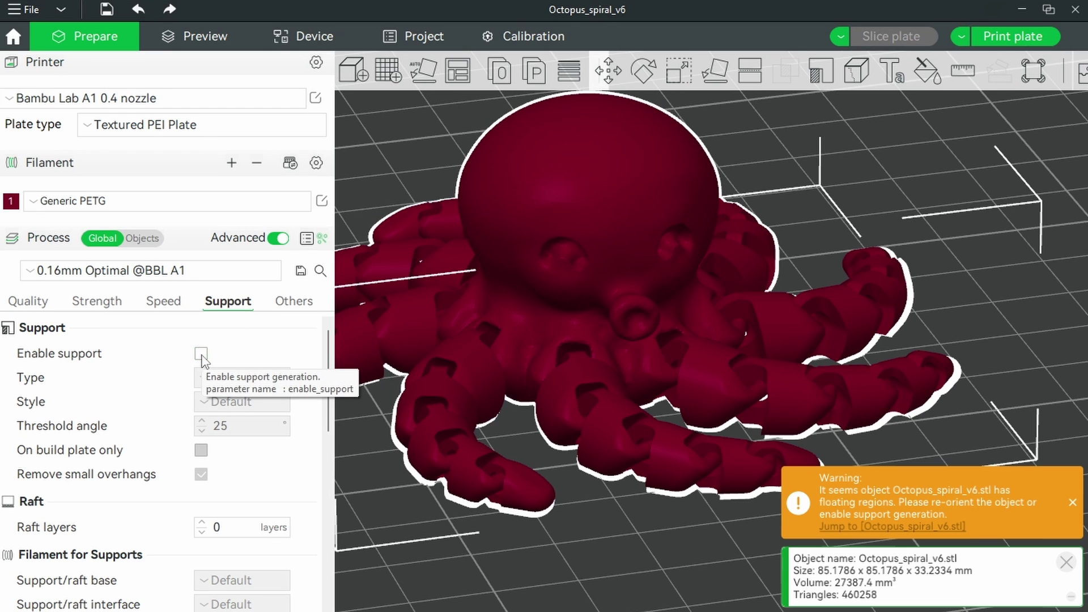
left_click(876, 37)
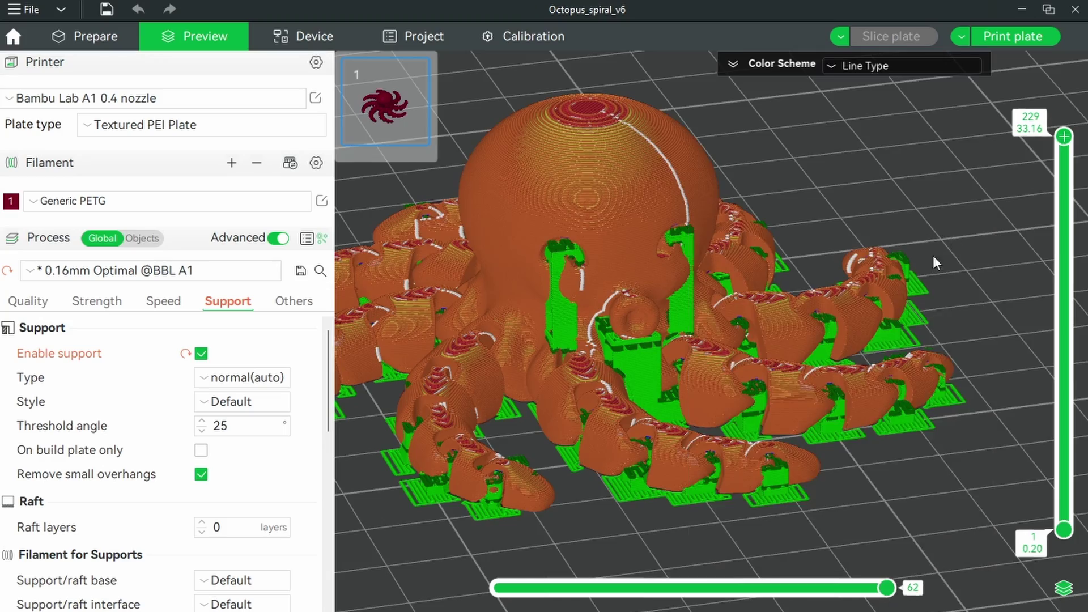
Inspect the supports under the tentacles from orbit, top-down, side and isometric views
mouse_move(933, 256)
left_mouse_down()
mouse_move(981, 335)
mouse_move(944, 362)
mouse_move(838, 373)
left_mouse_up()
scroll(839, 372, "down", 1)
scroll(840, 507, "down", 2)
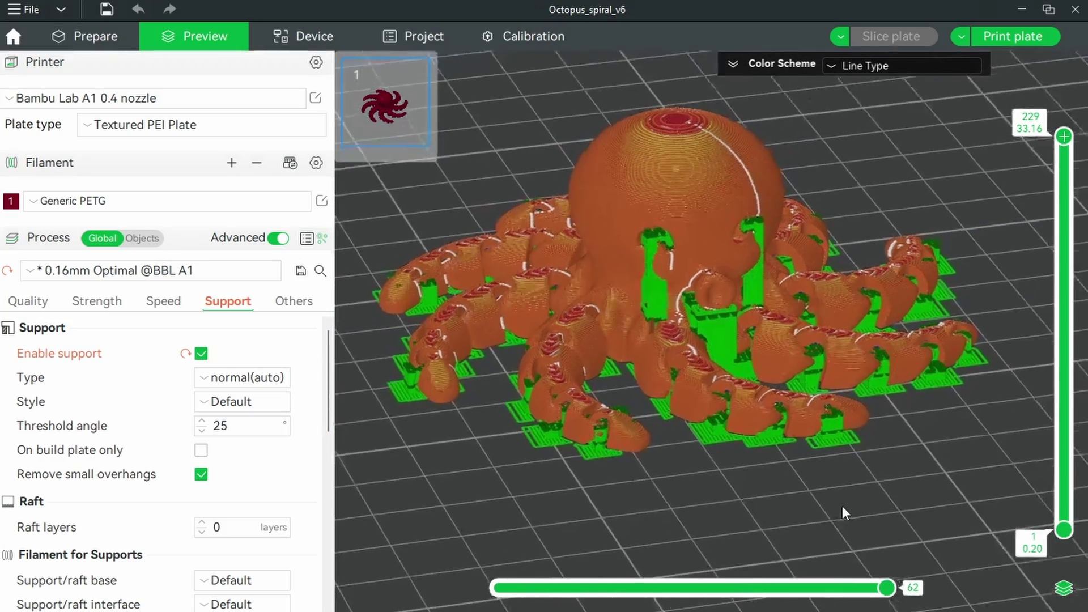
scroll(845, 513, "down", 1)
key("3")
key("1")
scroll(858, 430, "up", 2)
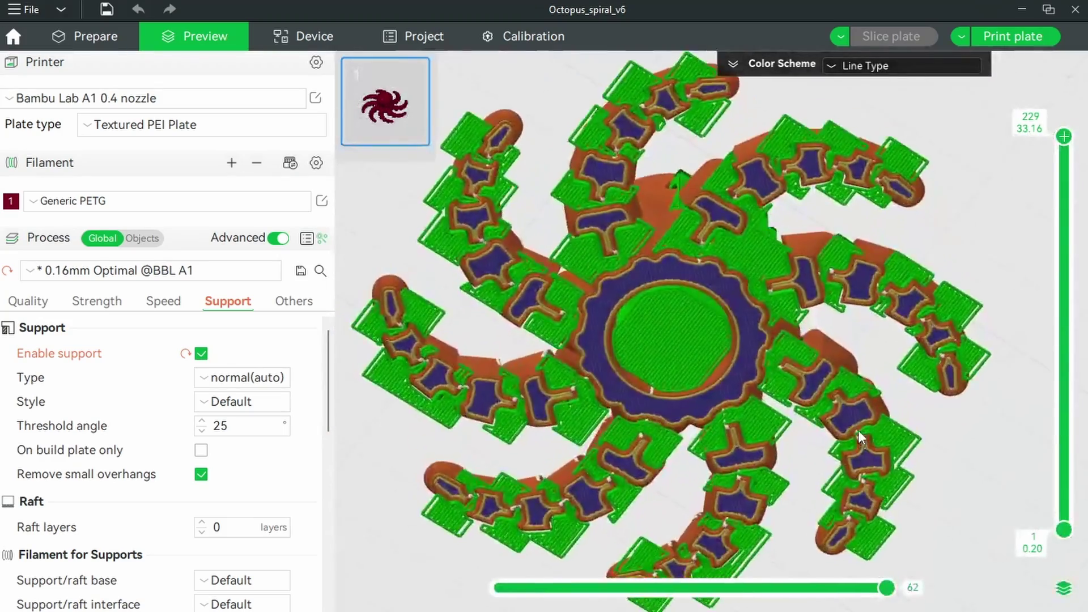
scroll(833, 427, "up", 2)
mouse_move(833, 427)
left_mouse_down()
mouse_move(786, 420)
mouse_move(760, 438)
mouse_move(728, 491)
mouse_move(700, 502)
left_mouse_up()
key("0")
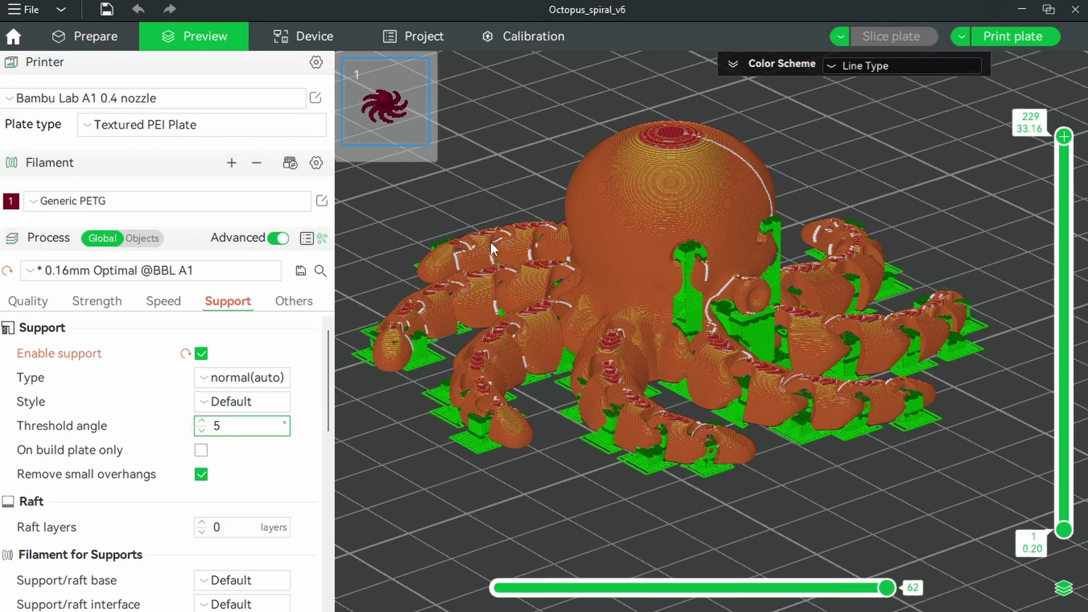
Re-slice at the 5° threshold, show bridges in the preview, and disable Don't support bridges
left_click(89, 38)
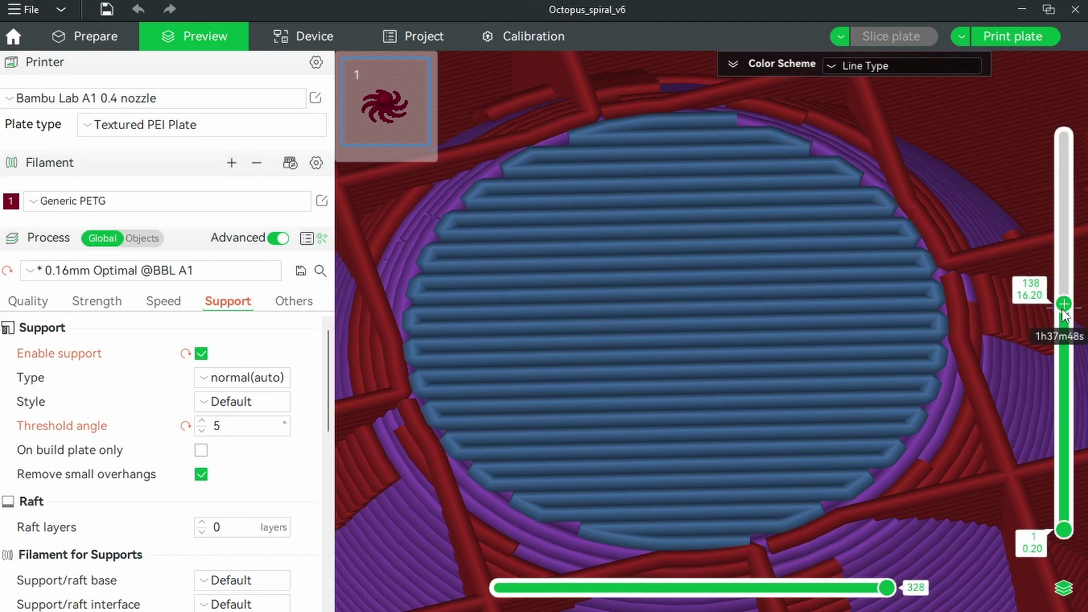
left_click_drag(1063, 305, 1063, 306)
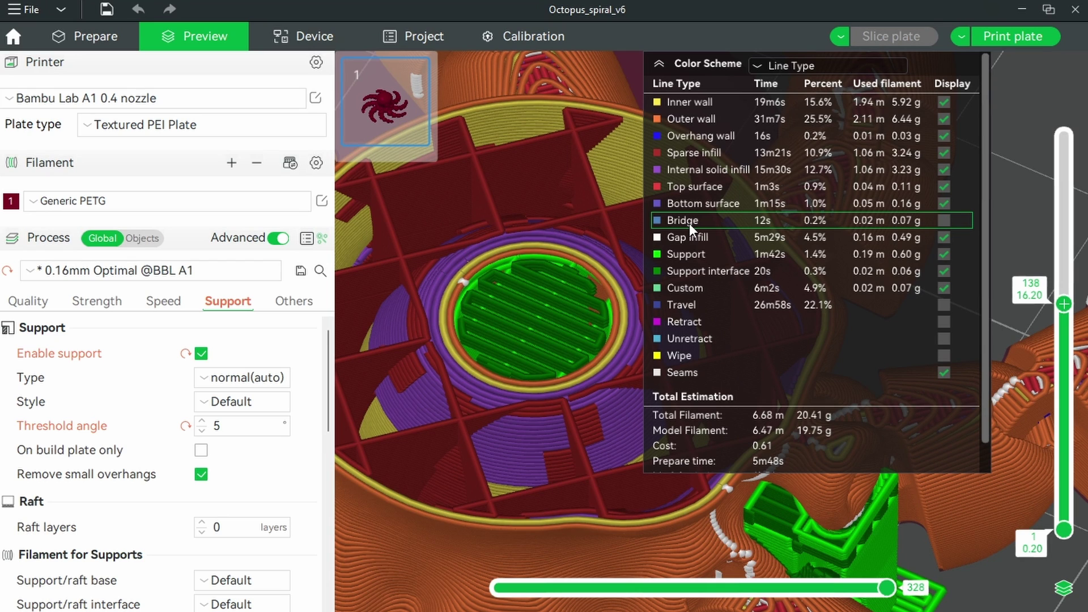
left_click(689, 223)
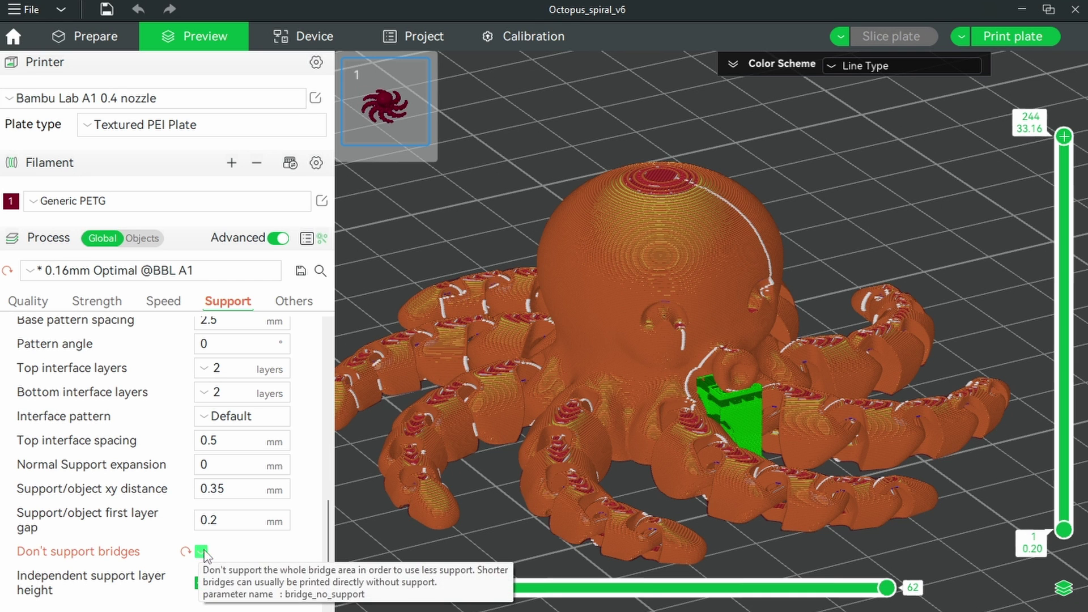
left_click(201, 551)
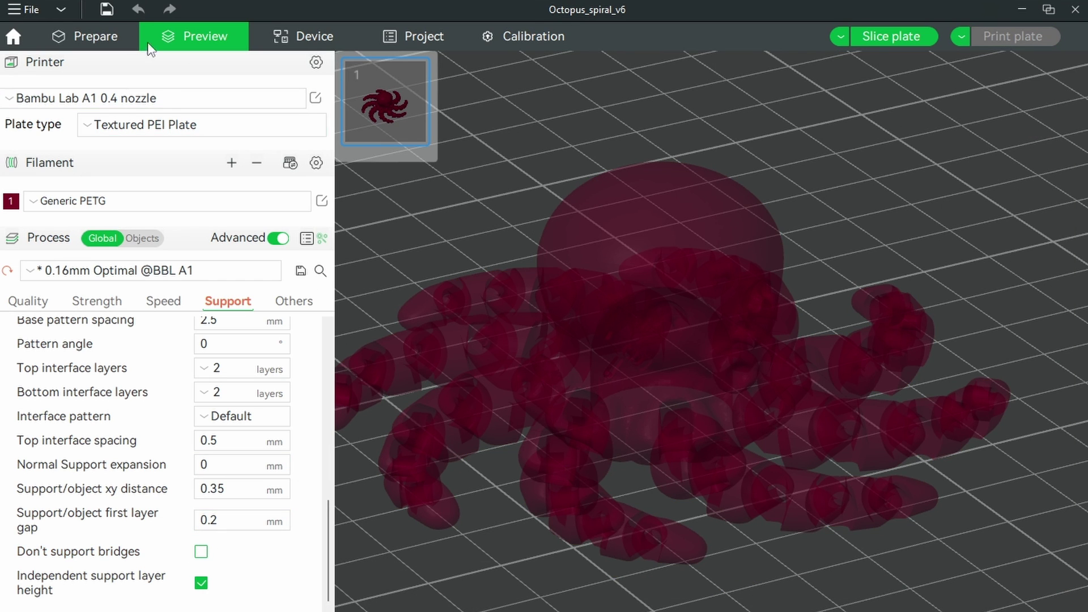
left_click(104, 46)
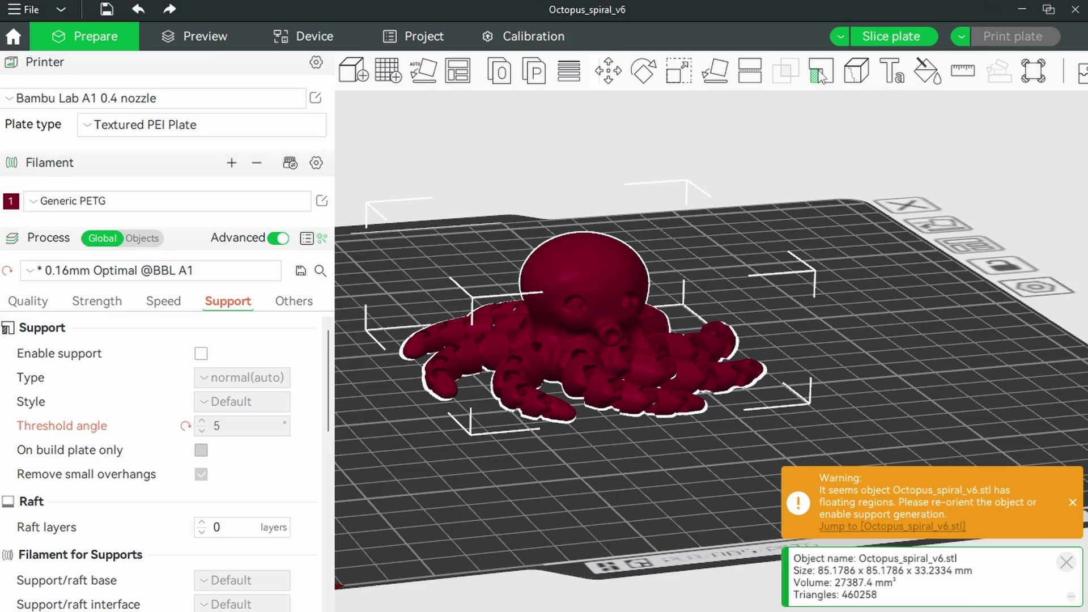
Paint a support blocker inside the head's underside with 5° overhang highlighting, then re-slice
left_click(819, 76)
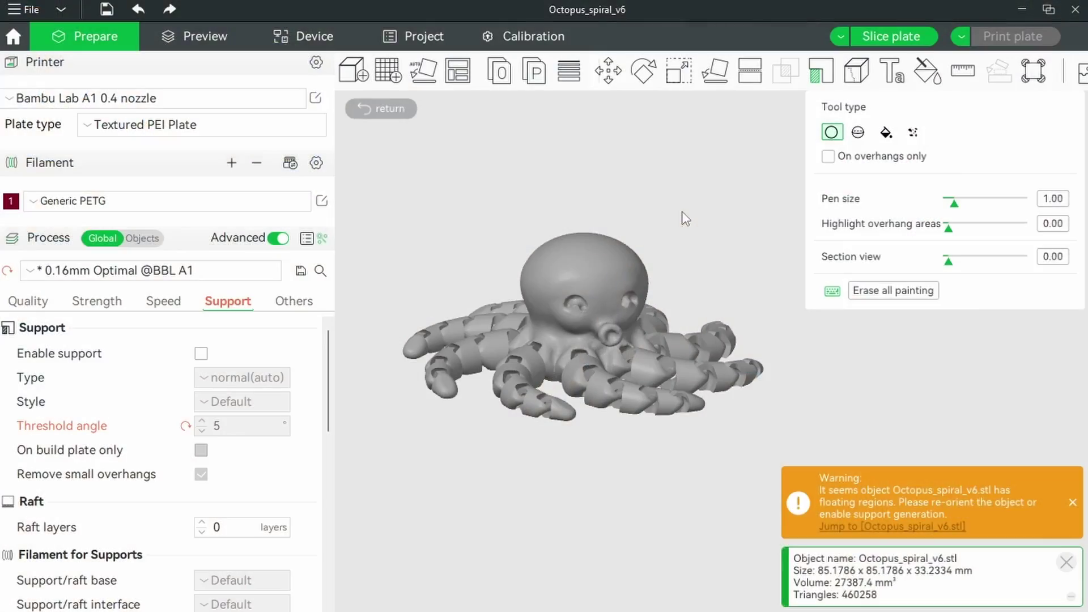
mouse_move(699, 224)
left_mouse_down()
mouse_move(646, 224)
mouse_move(642, 148)
mouse_move(593, 310)
left_mouse_up()
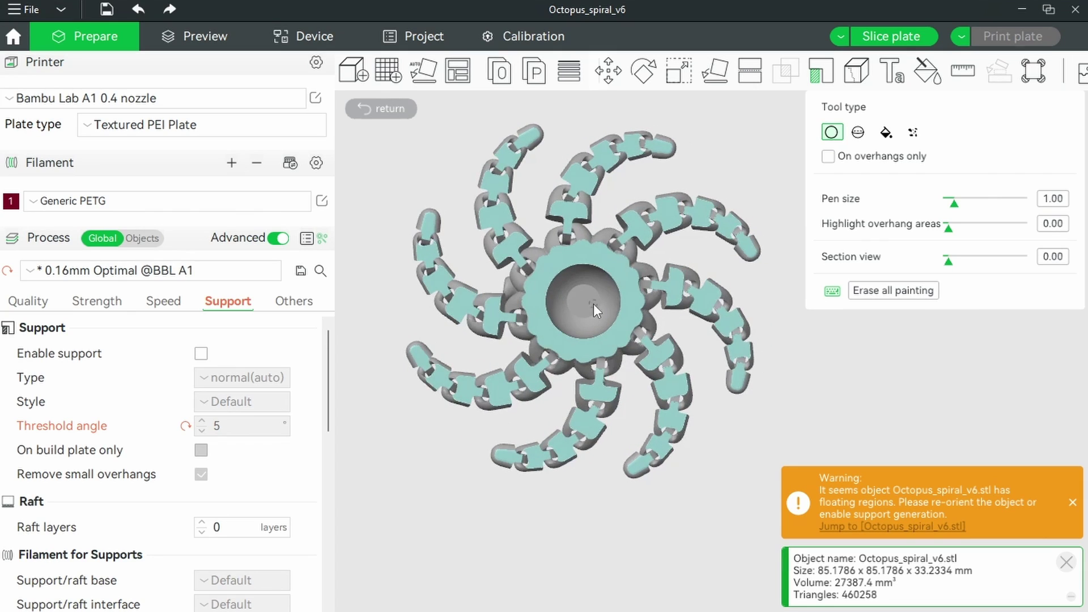
mouse_move(740, 177)
left_mouse_down()
mouse_move(688, 218)
mouse_move(761, 159)
left_mouse_up()
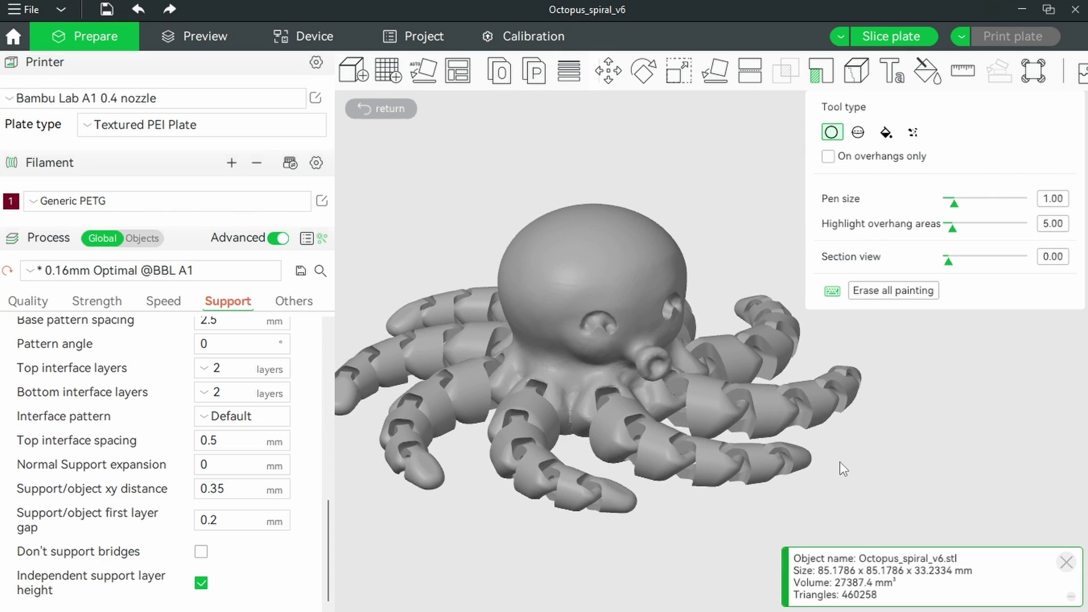
left_click_drag(838, 423, 838, 376)
scroll(842, 344, "up", 5)
scroll(842, 345, "up", 2)
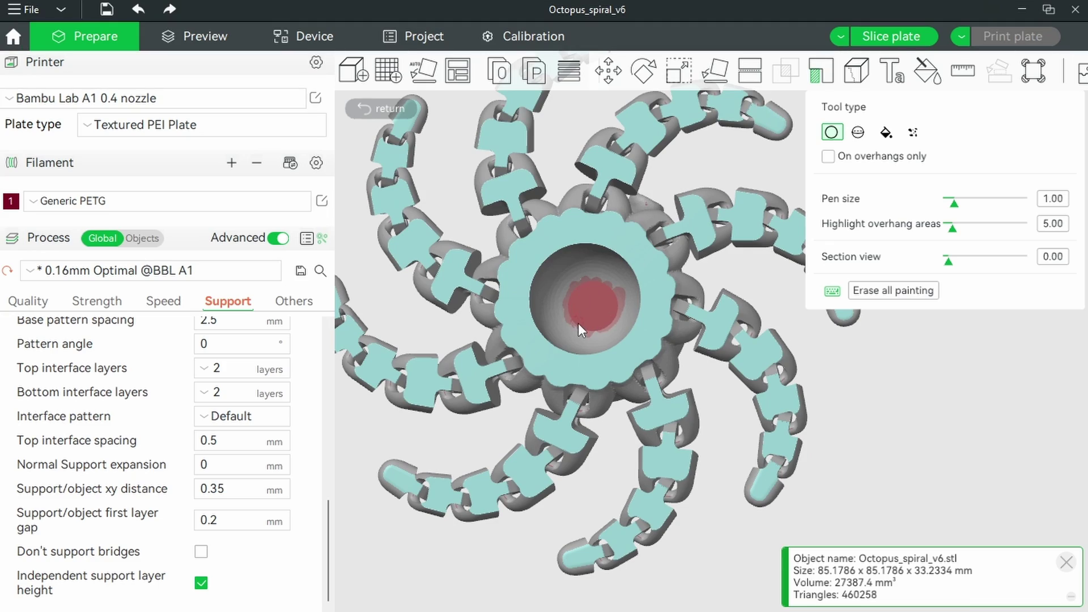
left_click(894, 39)
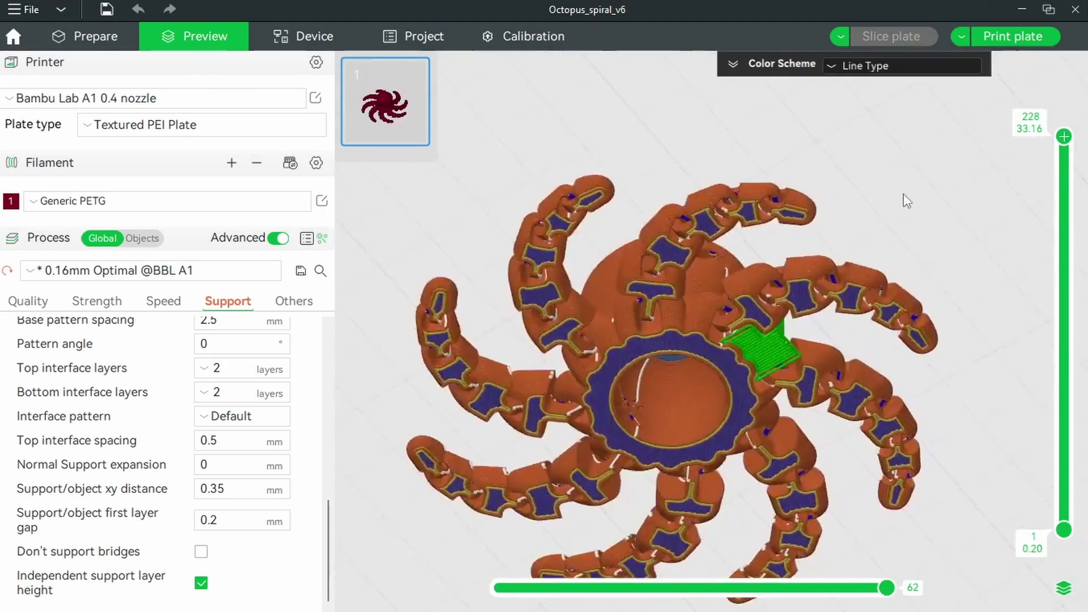
Switch the print action to Export plate sliced file
left_click_drag(907, 201, 874, 284)
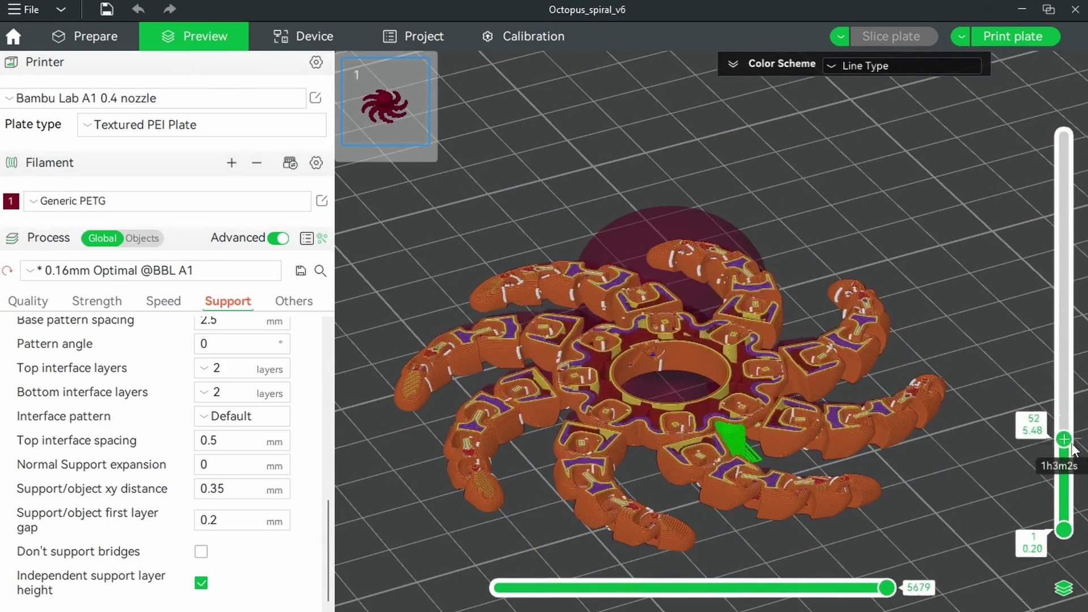
left_click(989, 35)
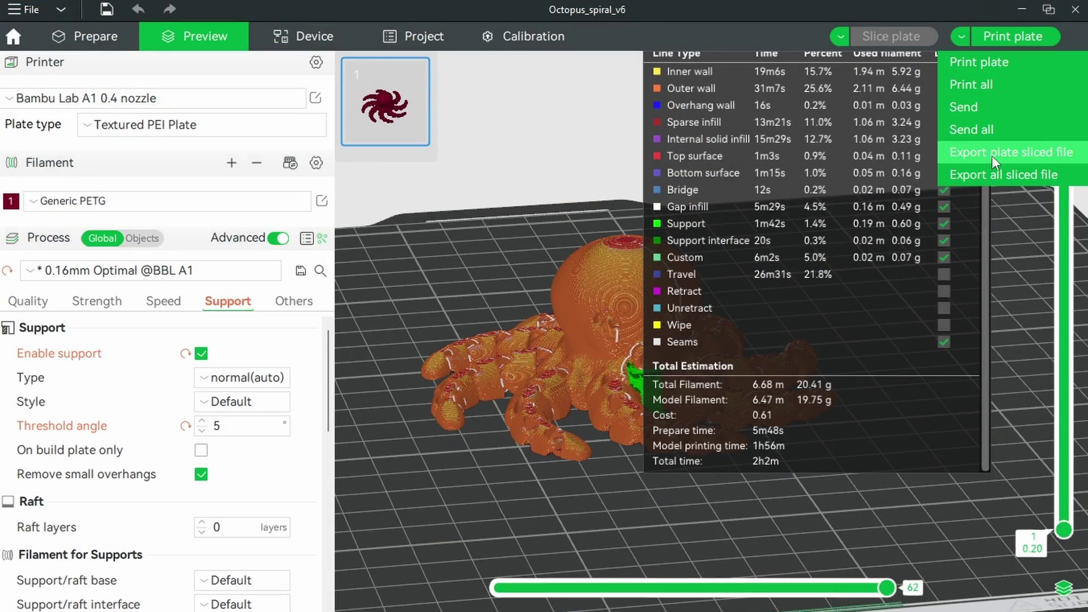
left_click(1005, 152)
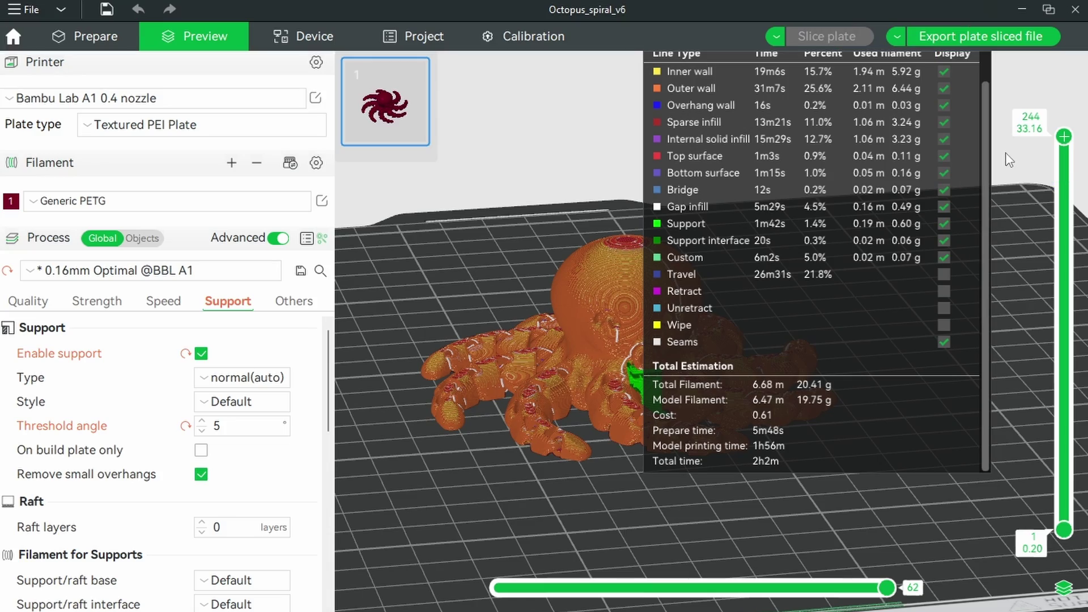